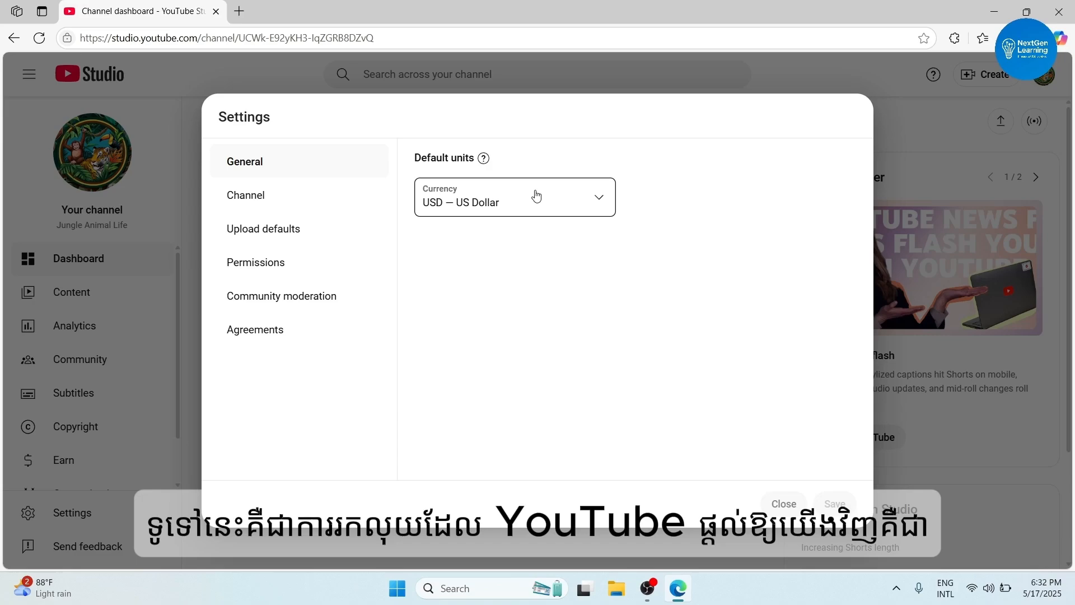
- Choose USD — US Dollar as the default currency and review the channel's country of residence and keywords
click(535, 195)
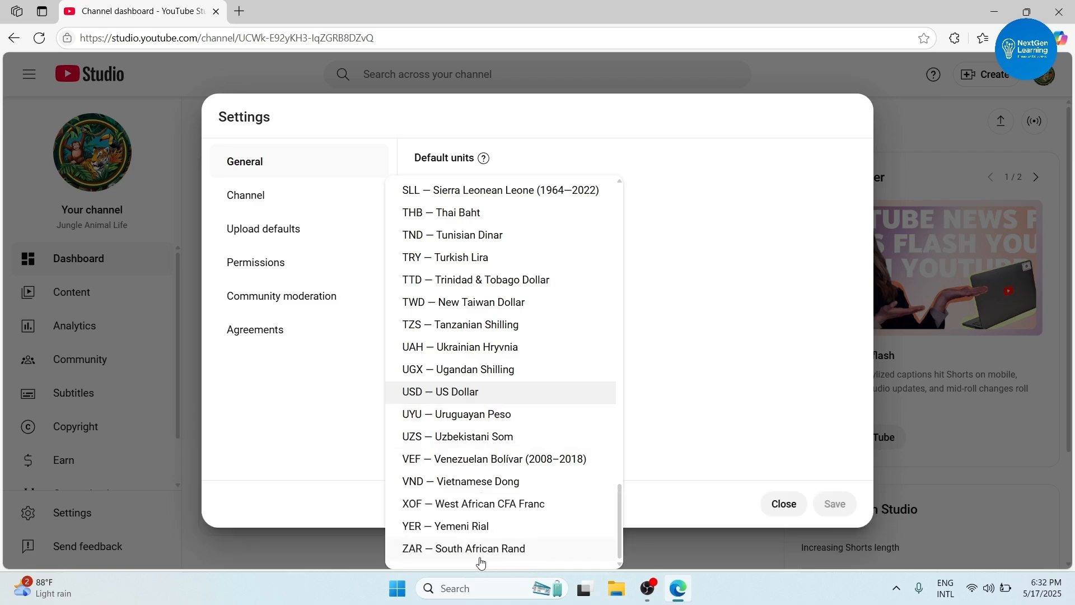
click(485, 392)
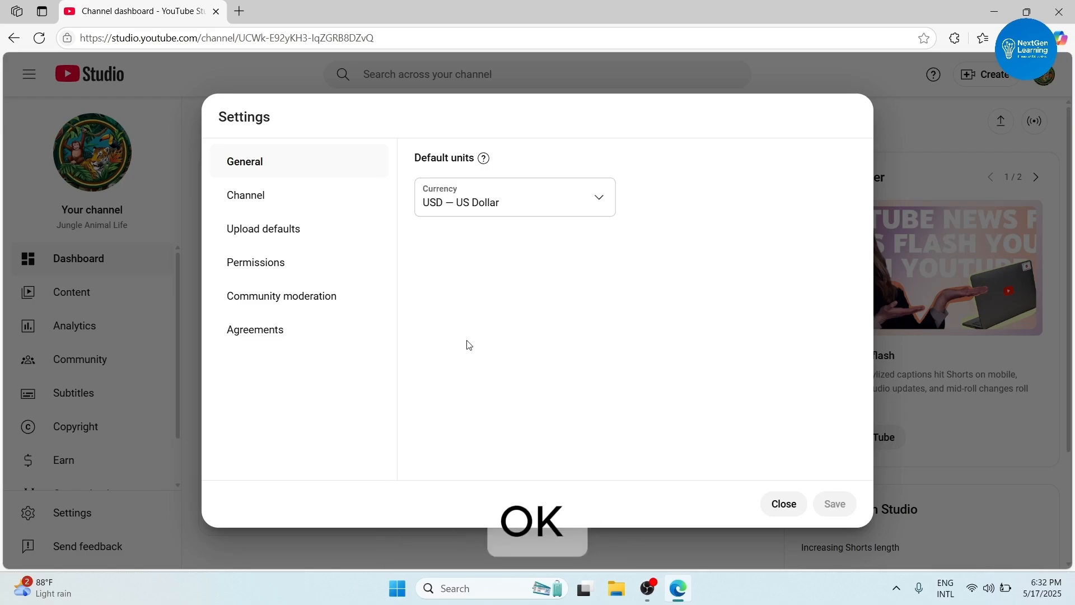
click(259, 199)
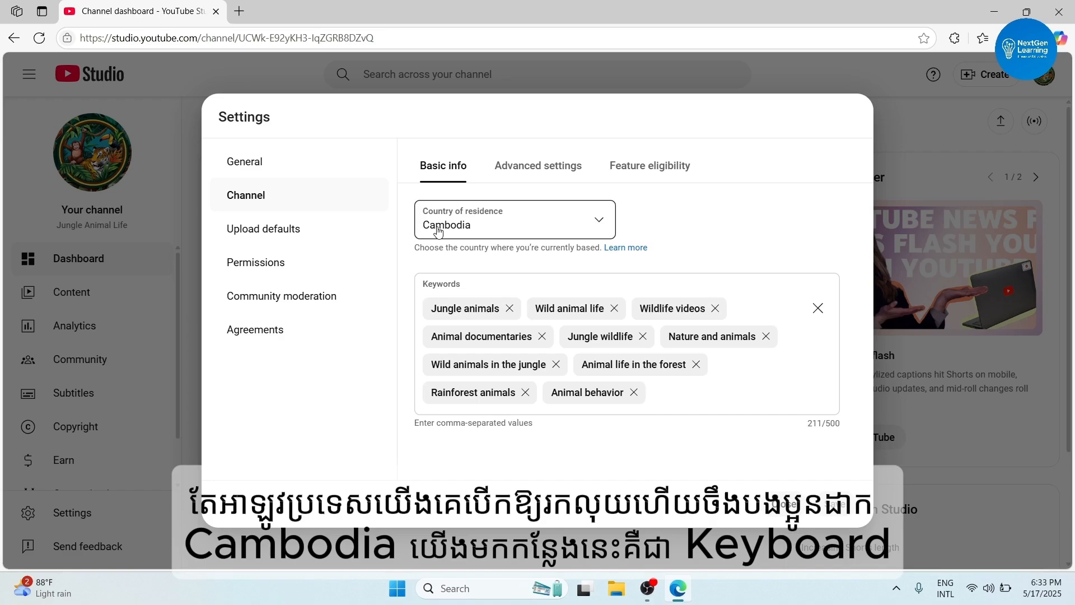
click(443, 291)
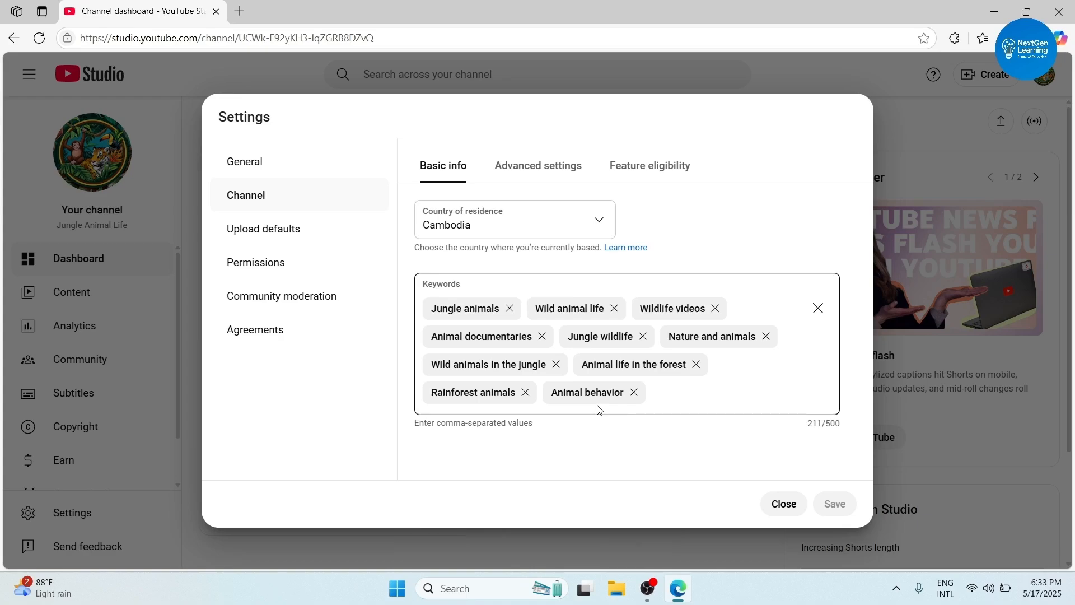
- Examine the channel's advanced settings for audience, Google Ads linking, automatic captions, advertisements, clips and third-party training
click(535, 165)
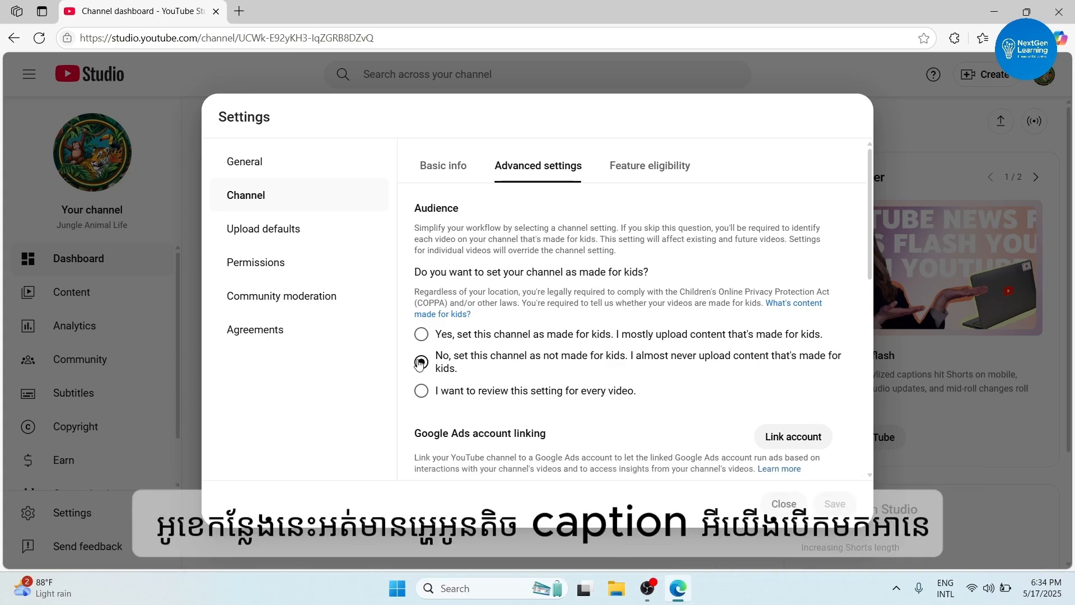
scroll(420, 362, down, 3)
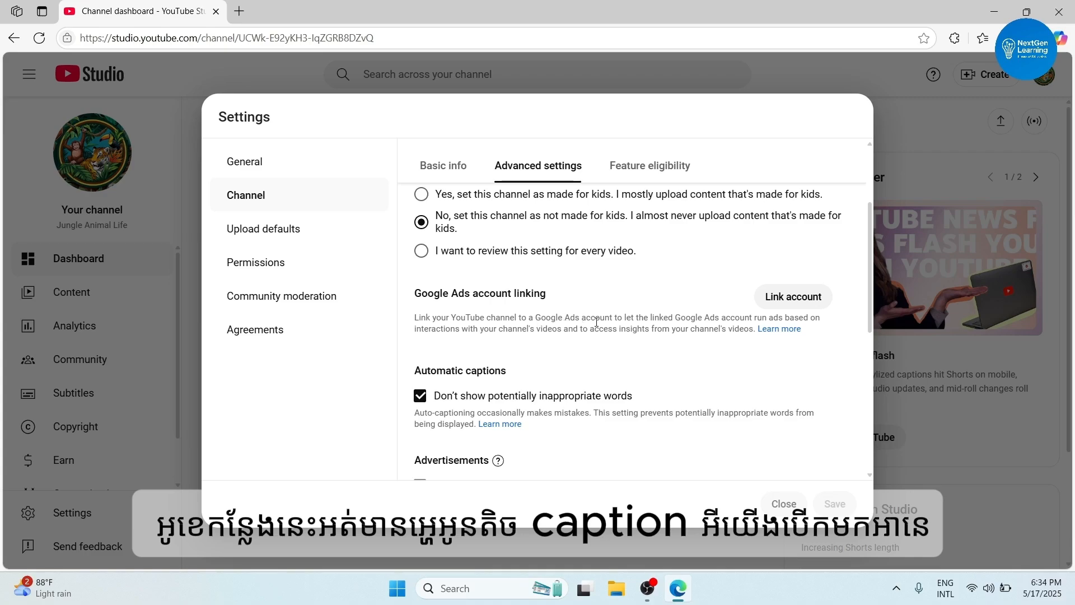
scroll(518, 353, down, 2)
scroll(518, 353, down, 1)
scroll(498, 313, up, 1)
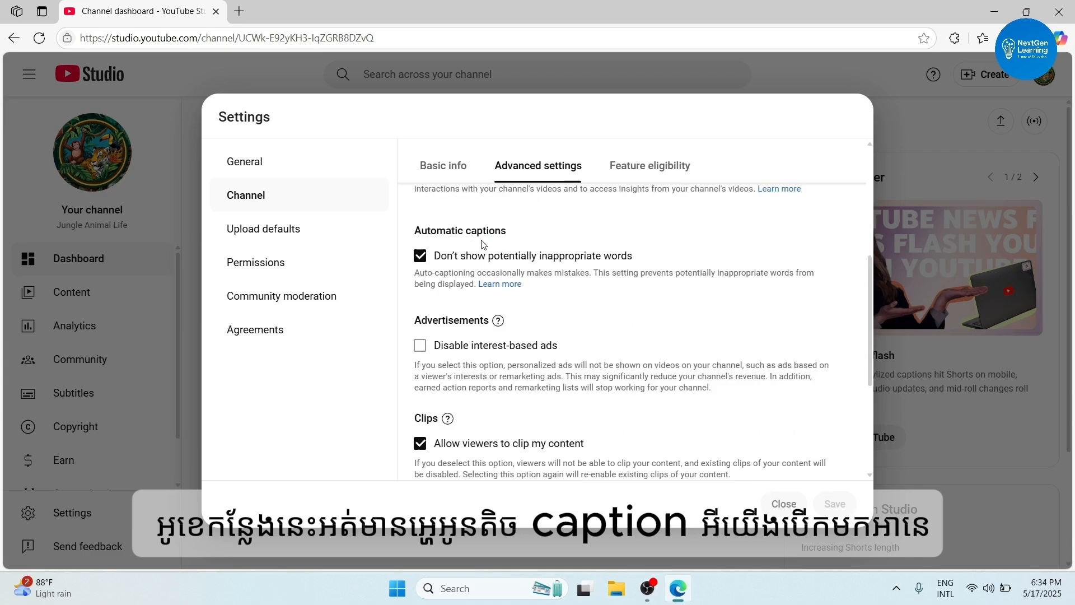
scroll(437, 274, down, 1)
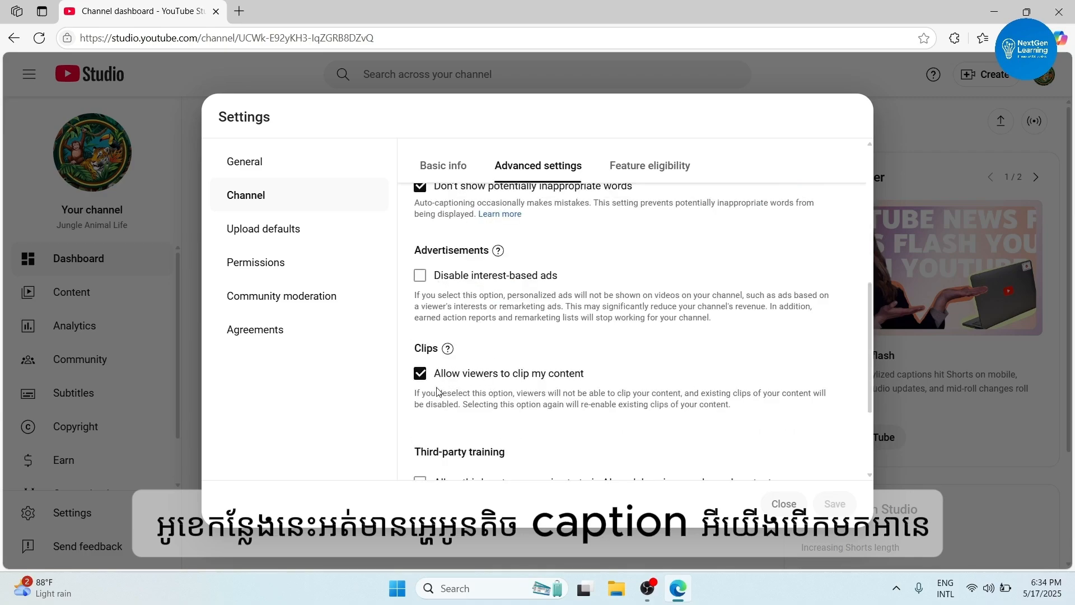
scroll(496, 393, down, 1)
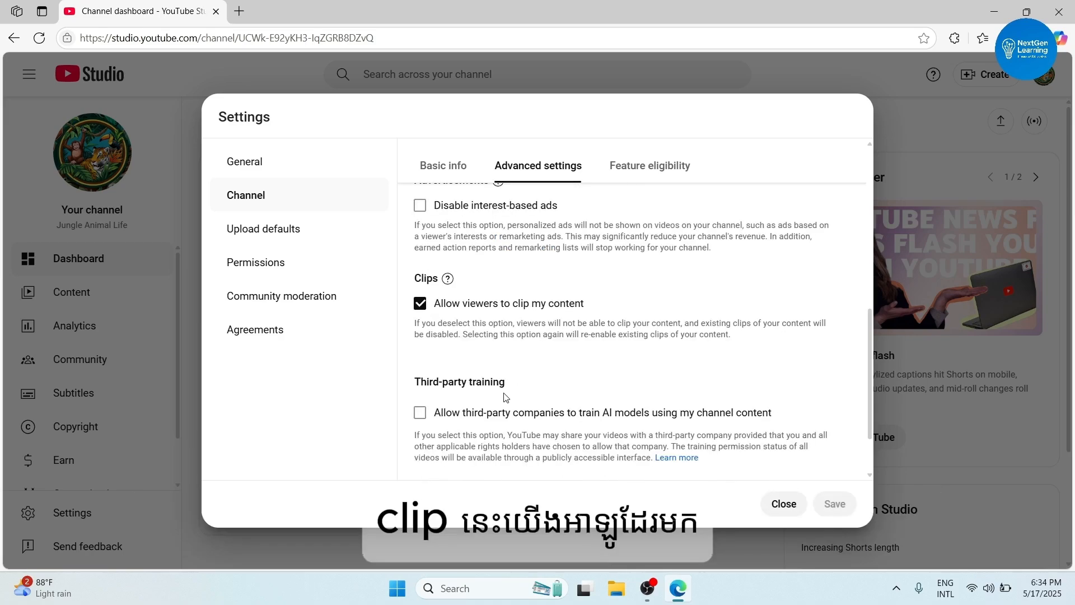
scroll(464, 397, down, 1)
scroll(576, 402, up, 6)
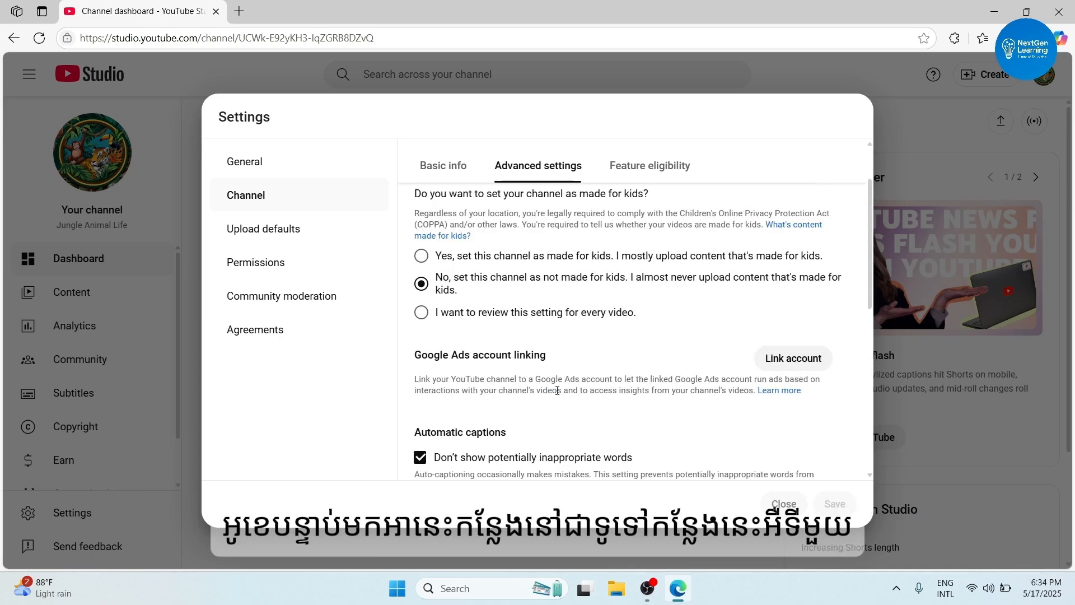
- Expand the Standard and Intermediate features under the channel's feature eligibility and read their requirements
click(618, 180)
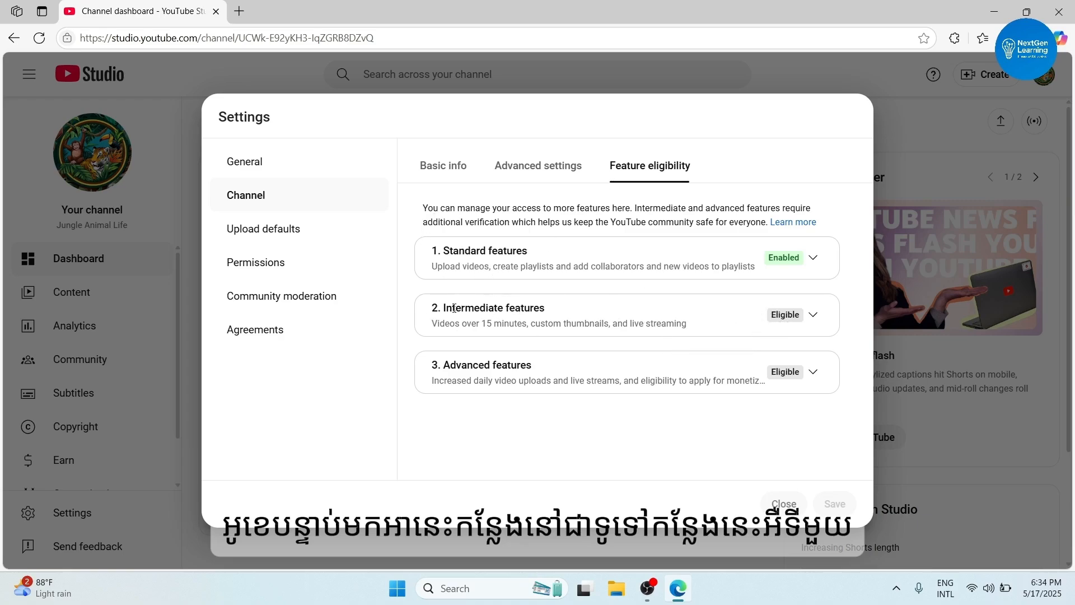
click(813, 259)
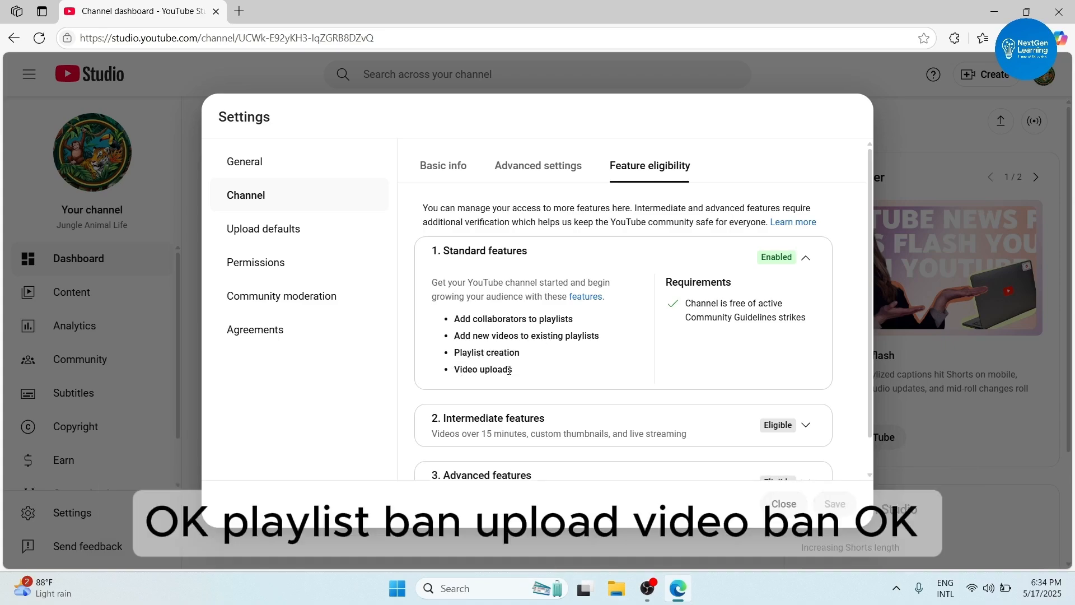
click(804, 425)
scroll(551, 395, down, 1)
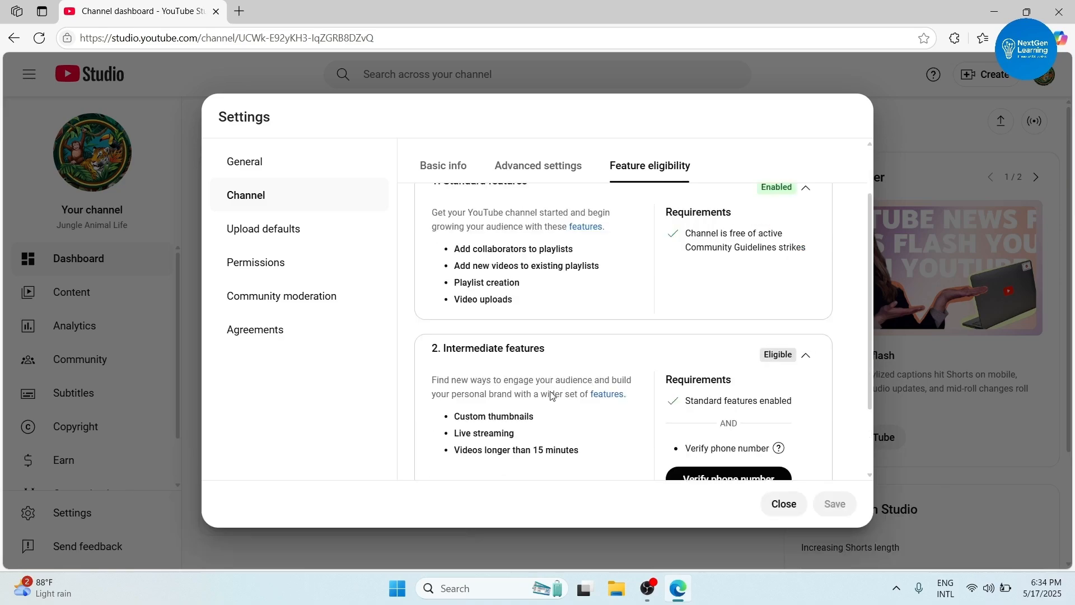
scroll(552, 395, down, 1)
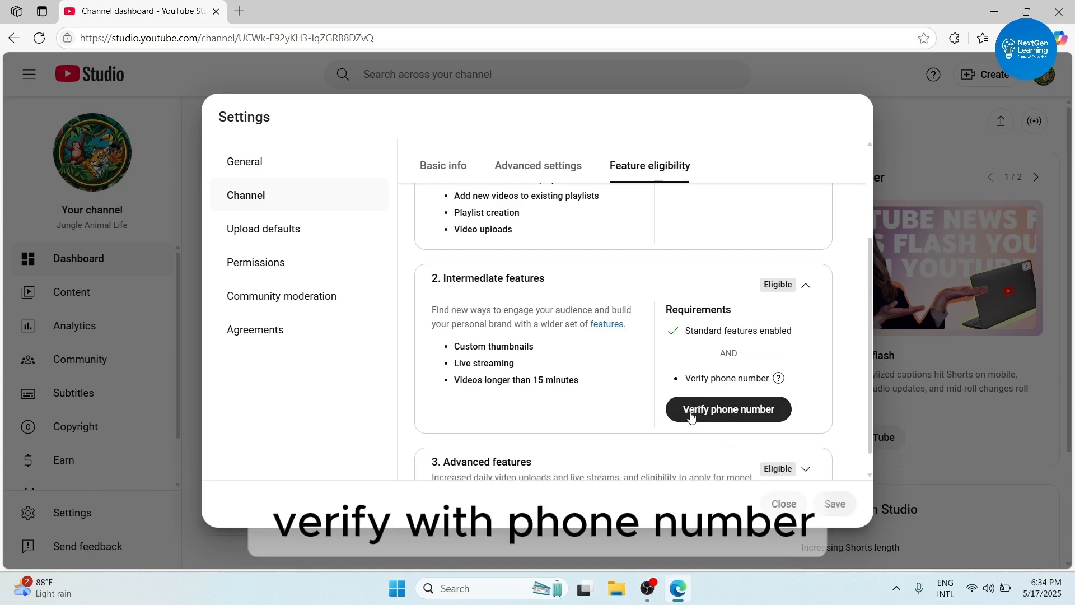
scroll(690, 415, down, 1)
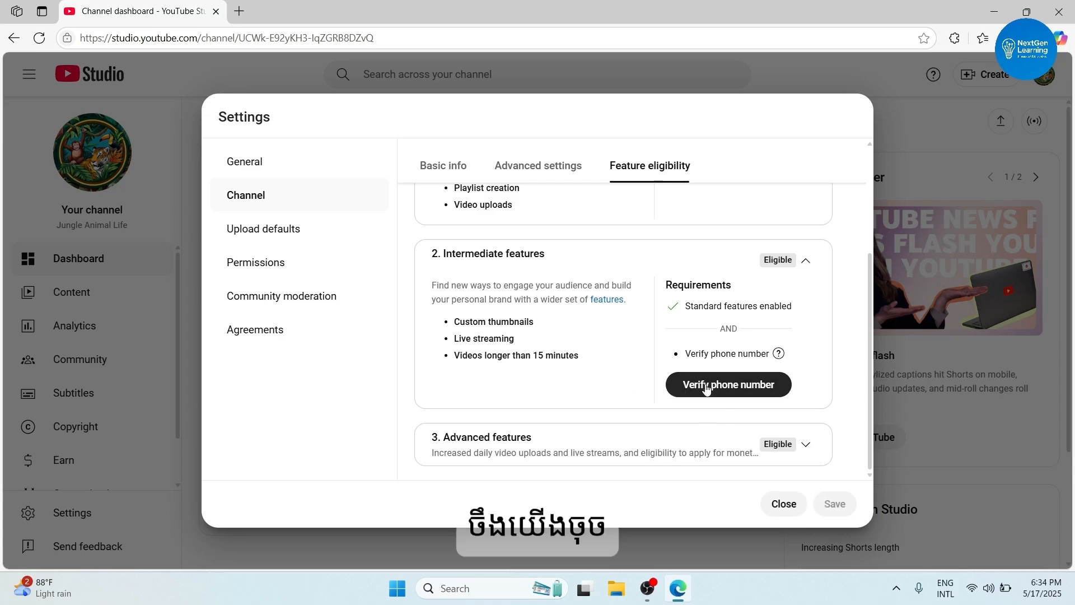
- Open the phone verification page, return to the channel settings and highlight the list of intermediate features
click(706, 390)
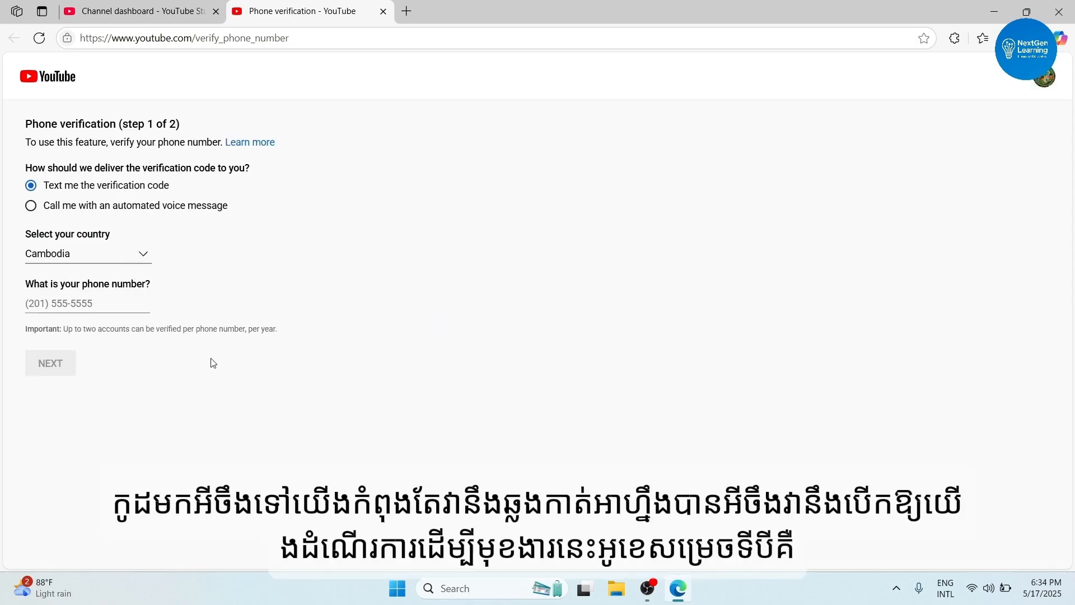
click(144, 16)
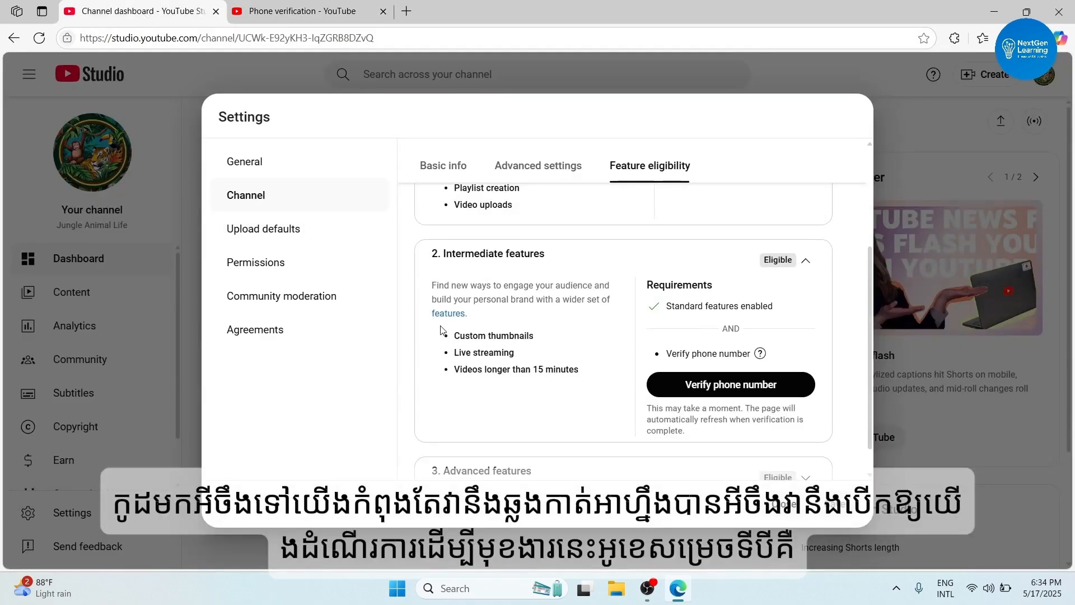
drag(454, 335, 578, 370)
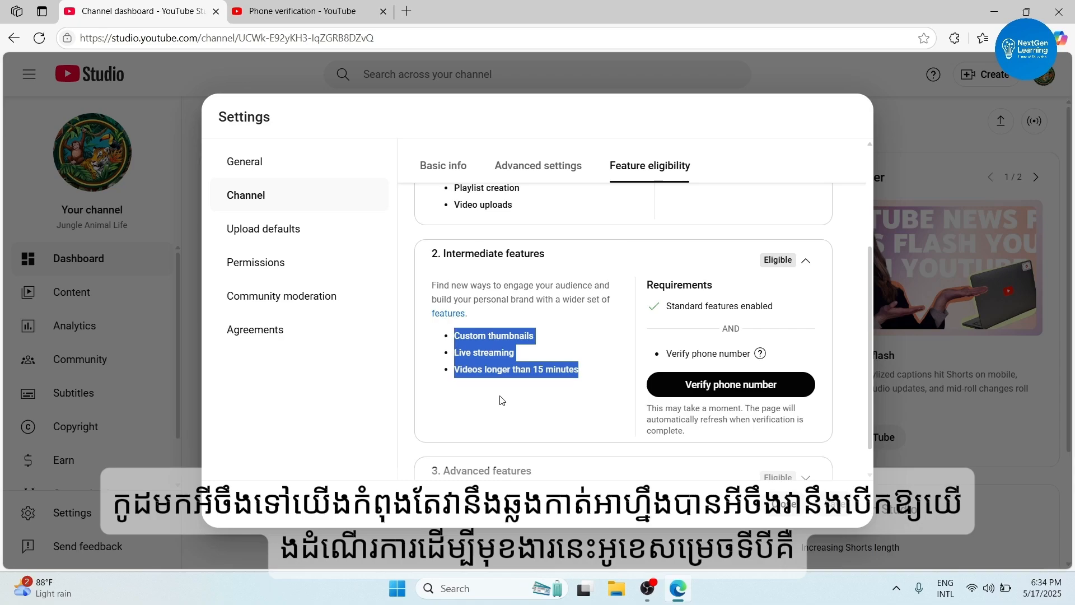
- Expand the Advanced features and examine their list and the video verification, valid ID and channel history requirements
scroll(633, 392, down, 1)
click(806, 444)
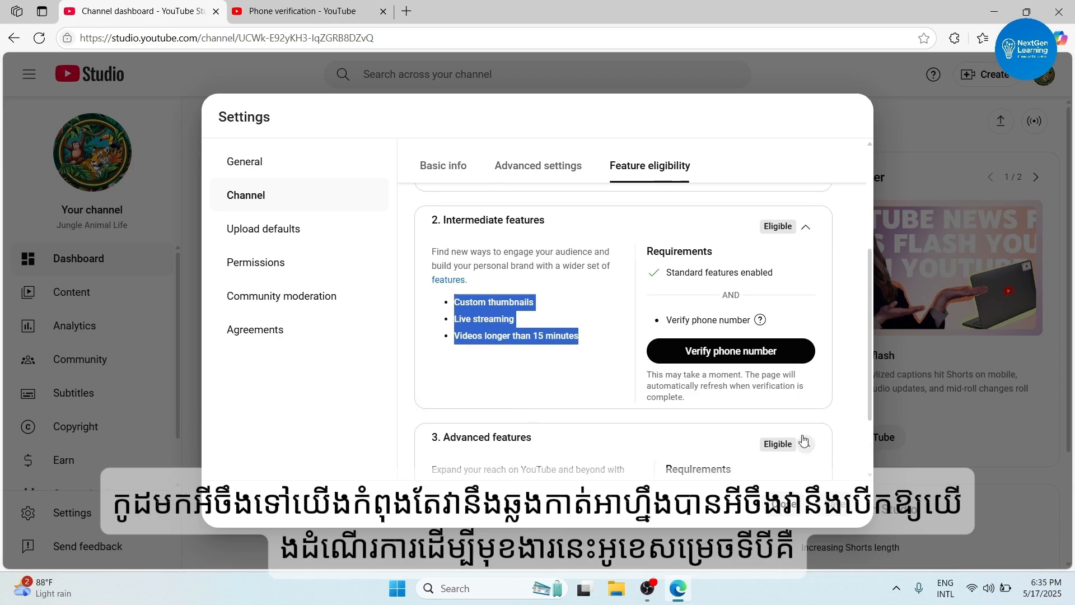
scroll(727, 392, down, 4)
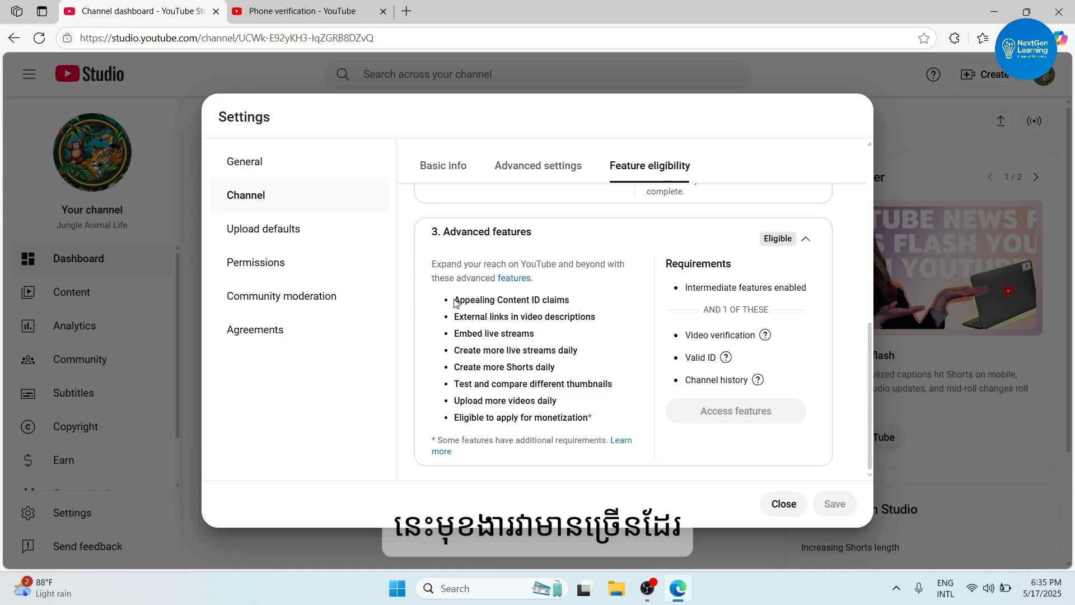
mouse_move(457, 300)
mouse_down()
mouse_move(542, 315)
mouse_move(571, 305)
mouse_move(522, 317)
mouse_move(596, 318)
mouse_move(571, 340)
mouse_move(511, 317)
mouse_move(515, 335)
mouse_move(587, 355)
mouse_move(571, 370)
mouse_move(611, 386)
mouse_move(589, 419)
mouse_up()
click(719, 285)
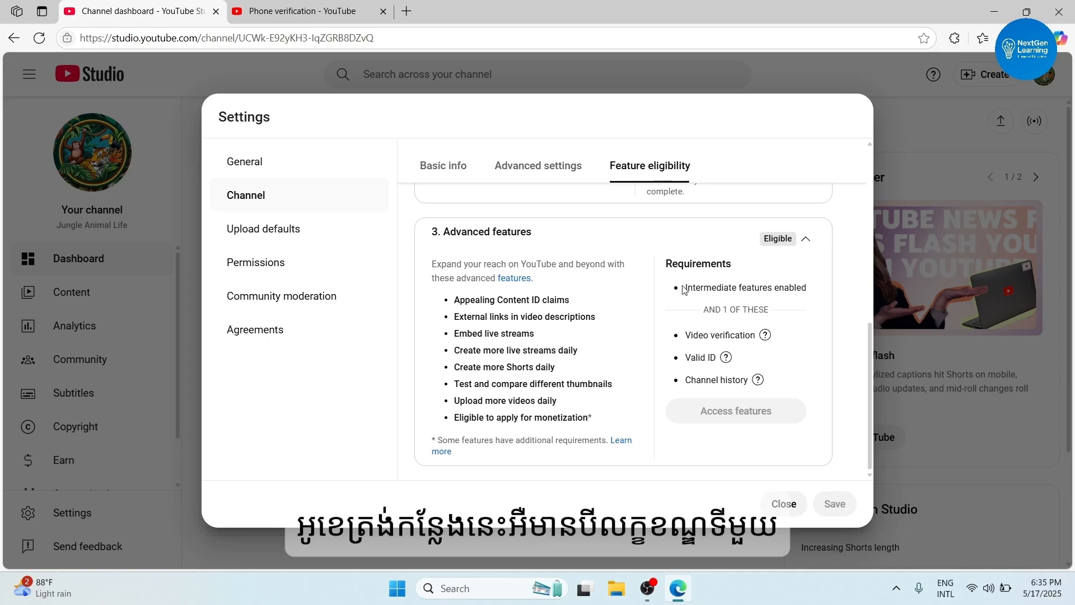
mouse_move(764, 336)
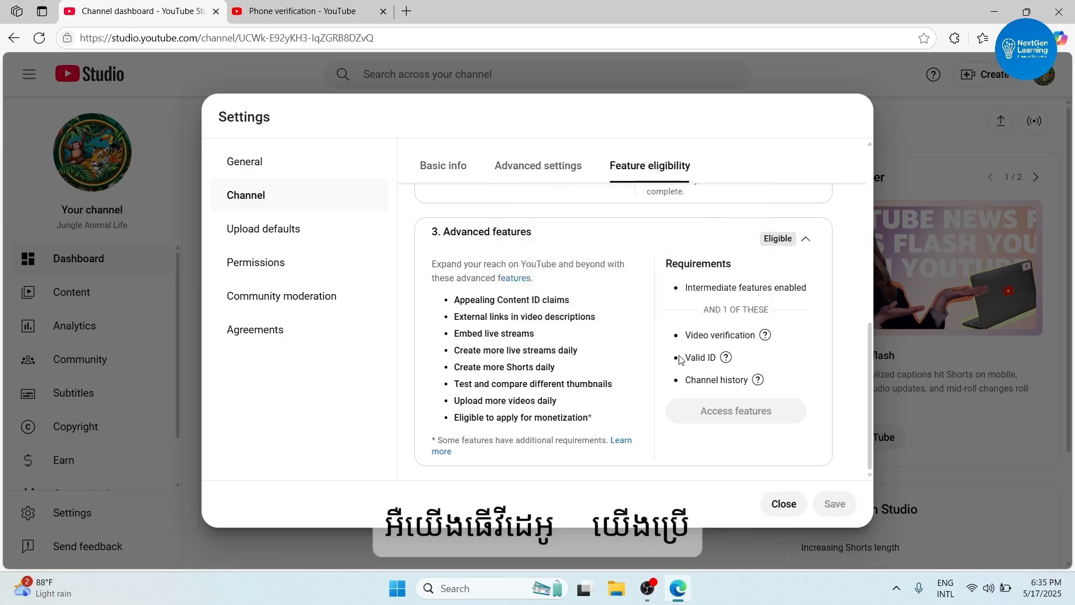
mouse_move(725, 362)
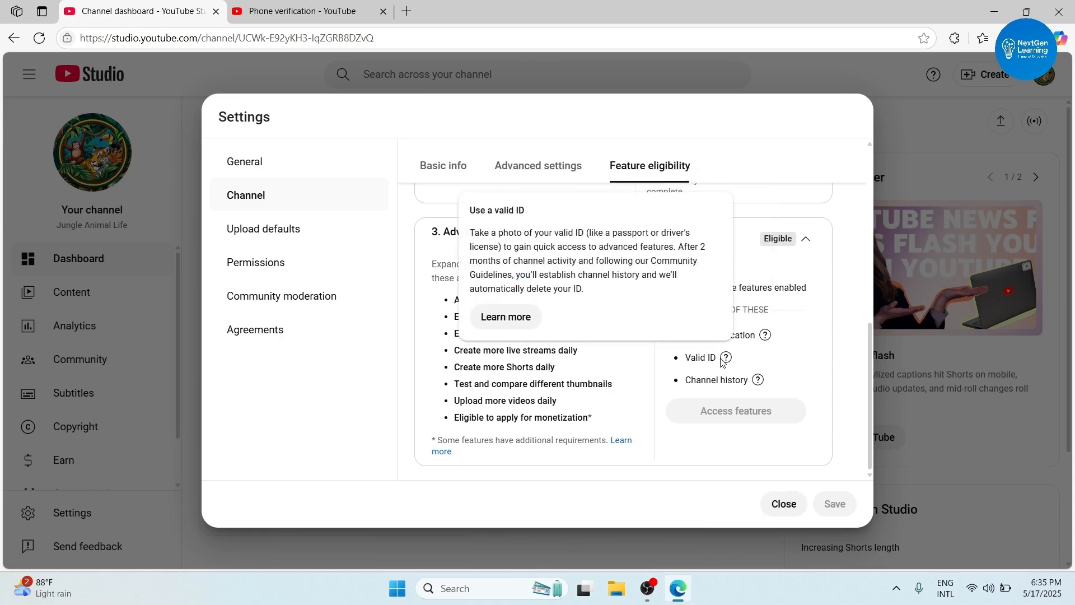
mouse_move(756, 382)
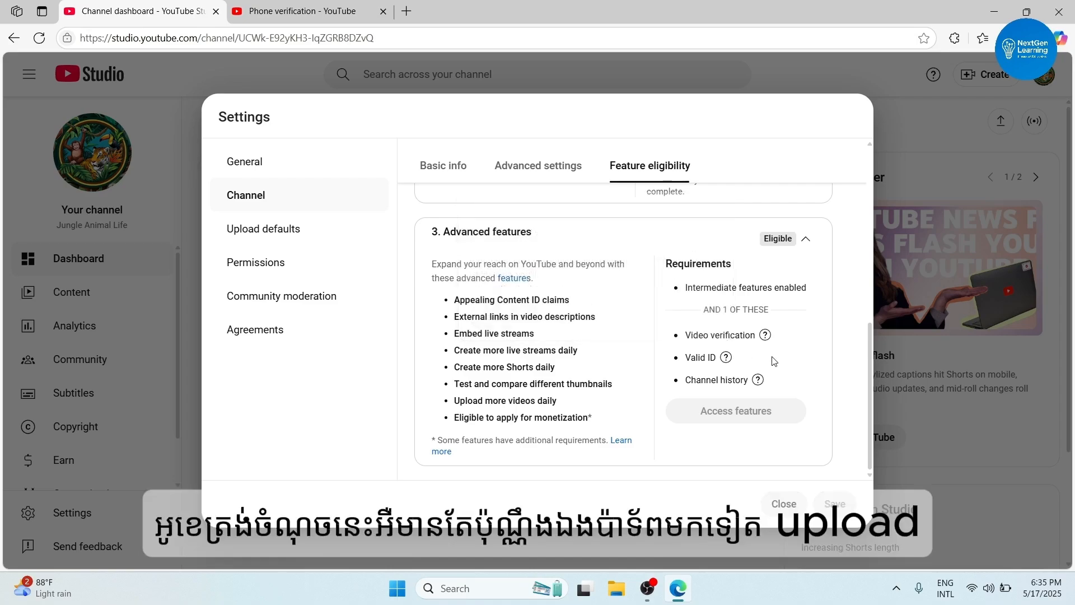
scroll(707, 282, up, 8)
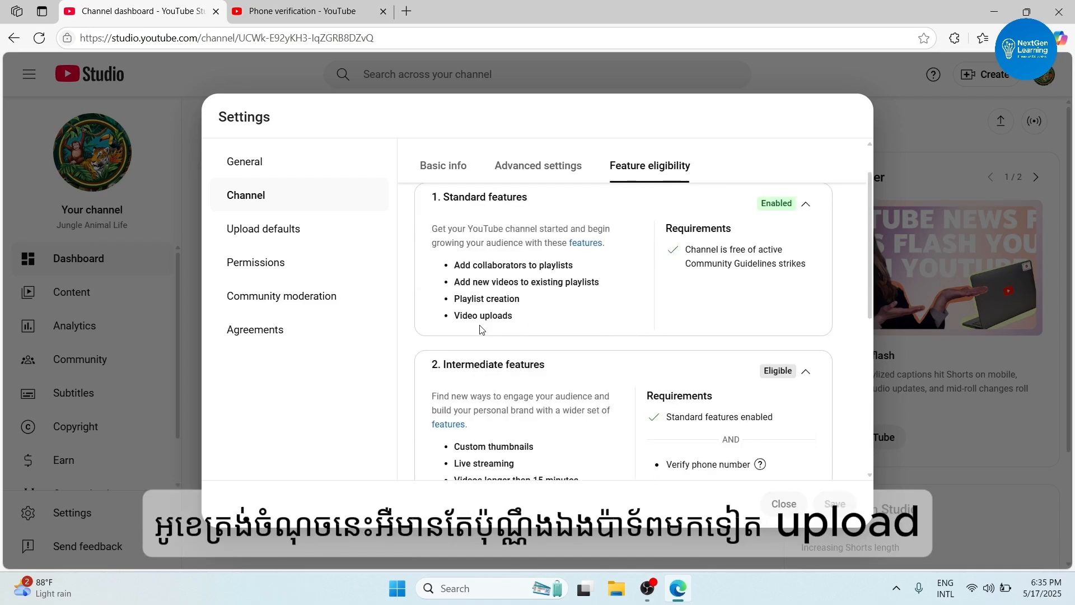
- Open the upload defaults and read through the default video title and description
click(284, 241)
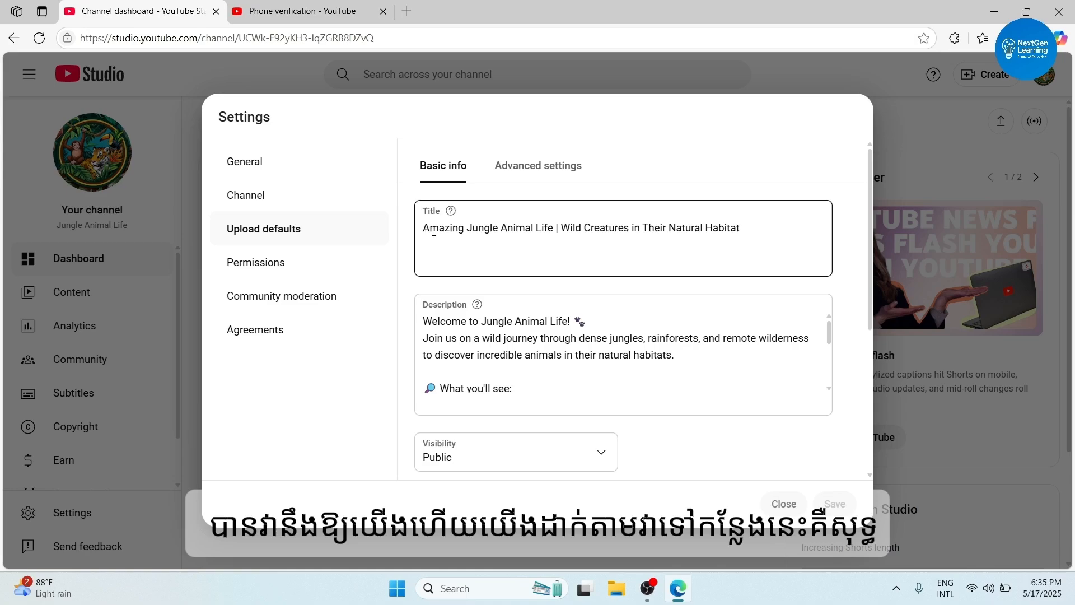
click(473, 344)
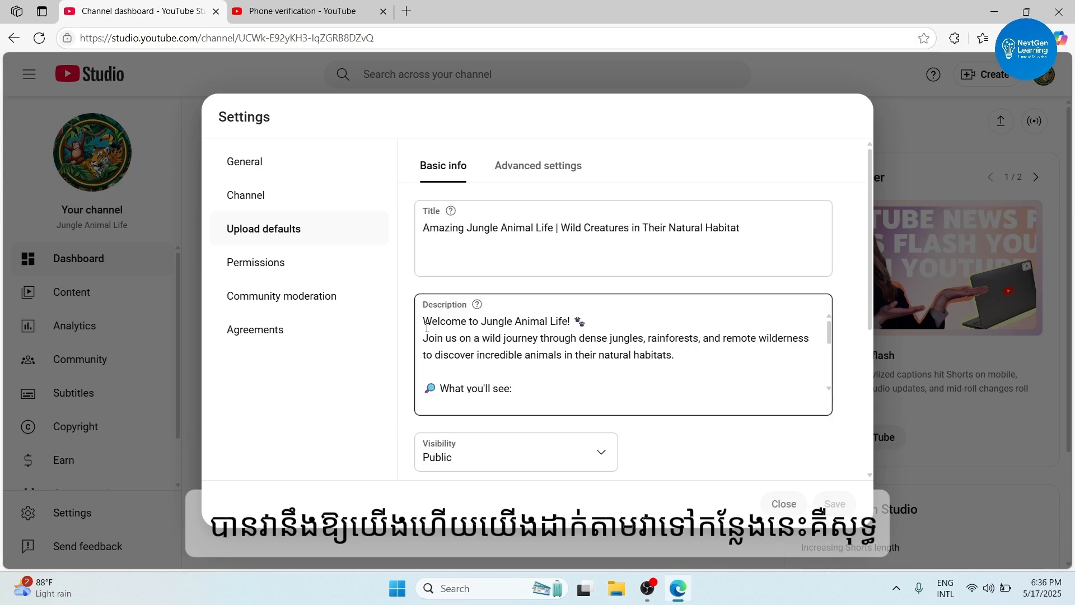
scroll(511, 350, down, 8)
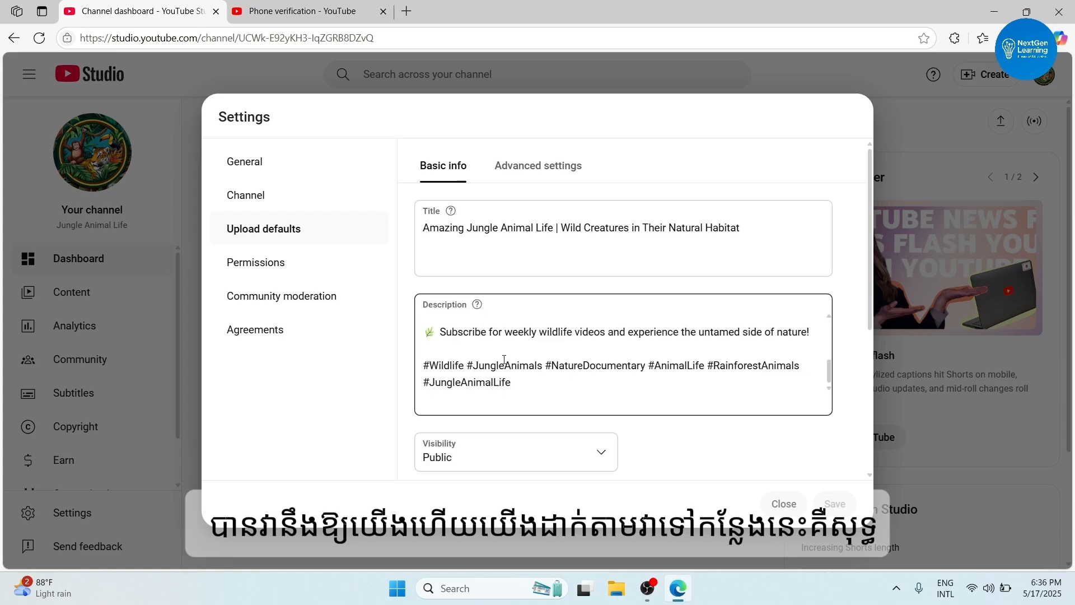
scroll(515, 339, up, 1)
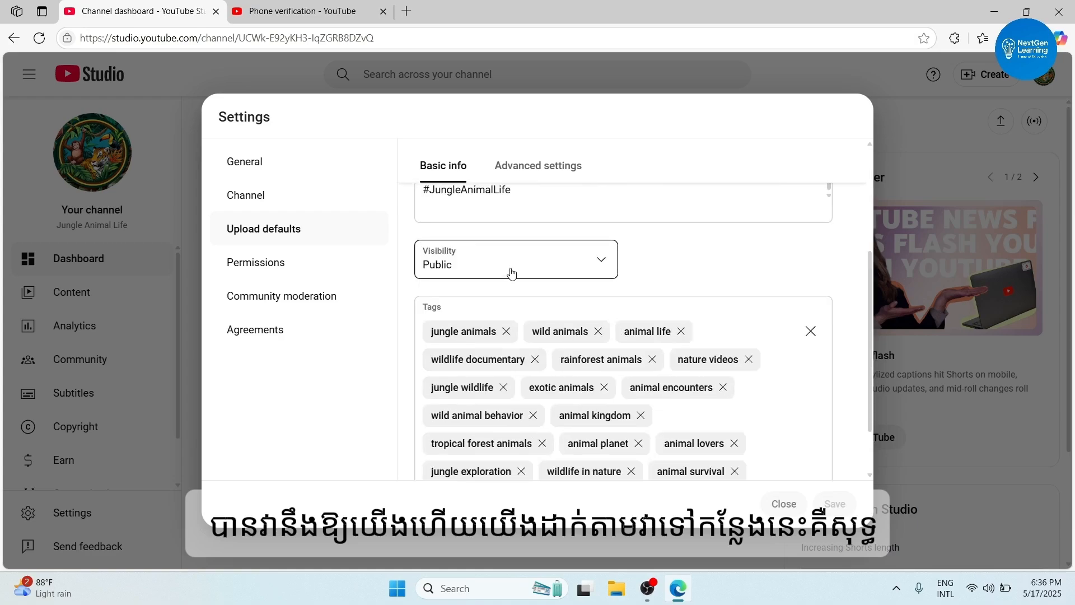
- Check the visibility options in the upload defaults without changing the selection, and review the default tags
click(511, 273)
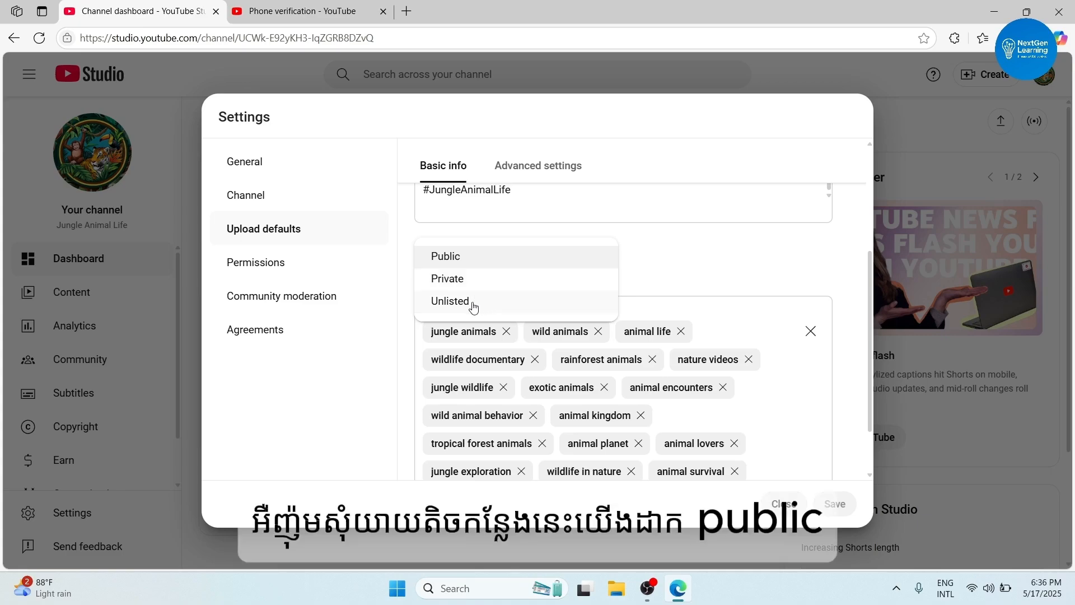
click(639, 251)
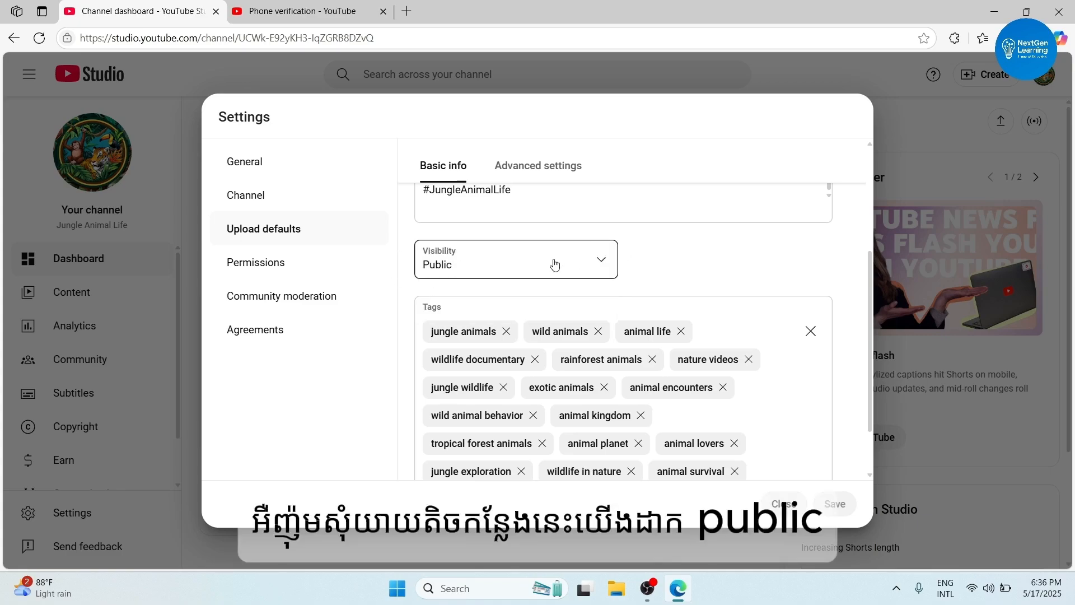
click(552, 264)
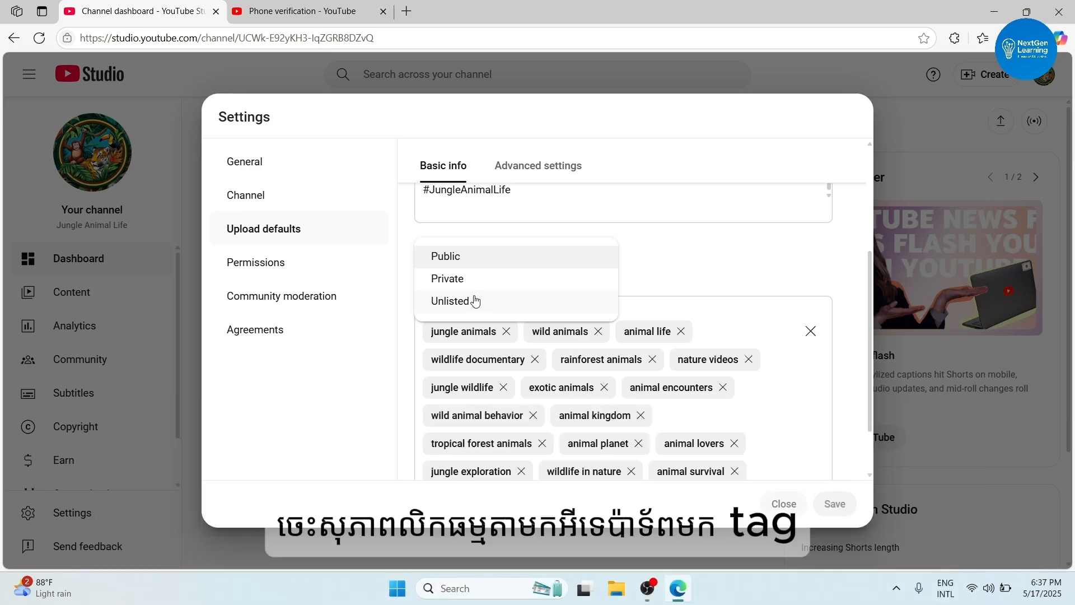
click(643, 283)
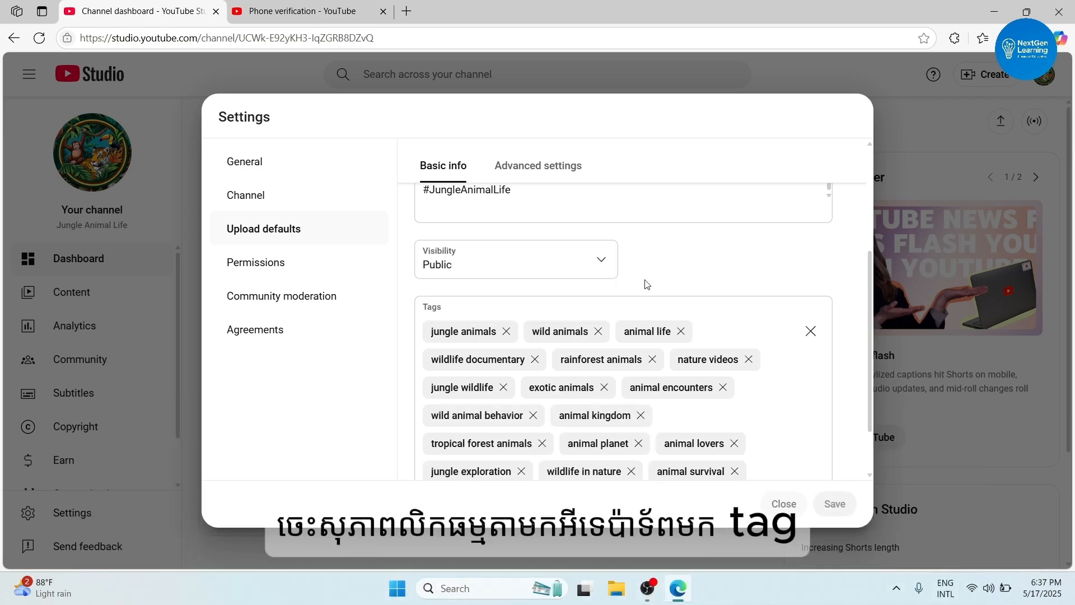
scroll(453, 335, down, 2)
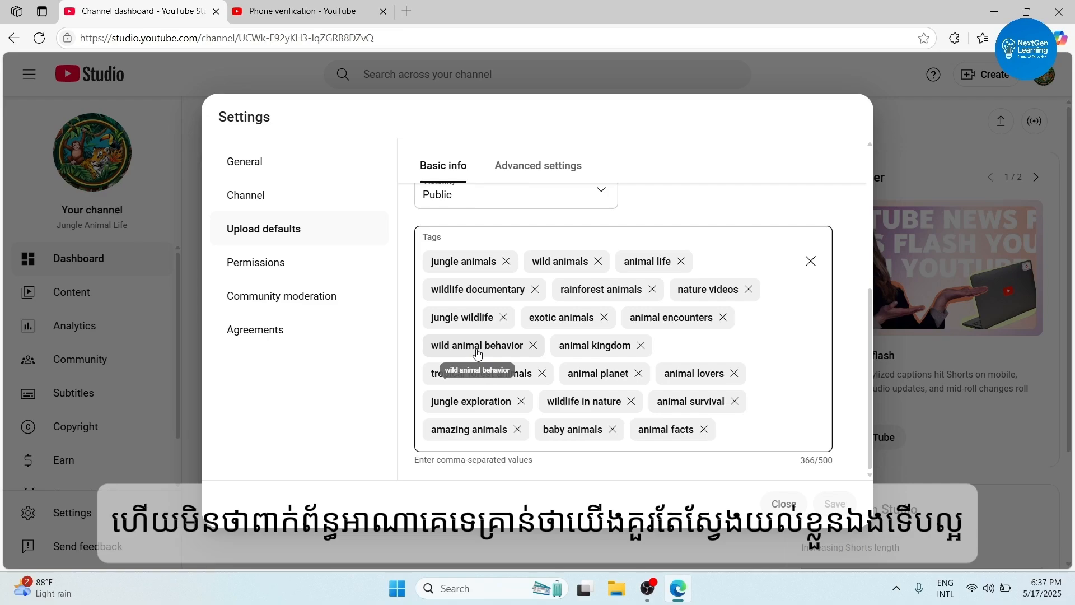
- Open the advanced settings of the upload defaults and check the license choice without changing it
click(257, 263)
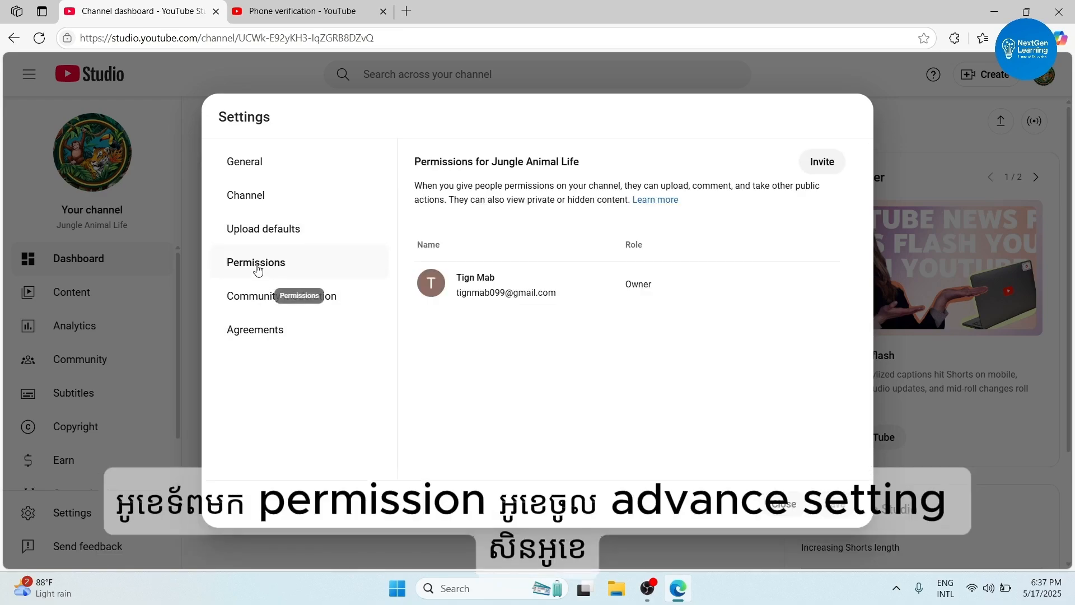
click(275, 233)
click(549, 177)
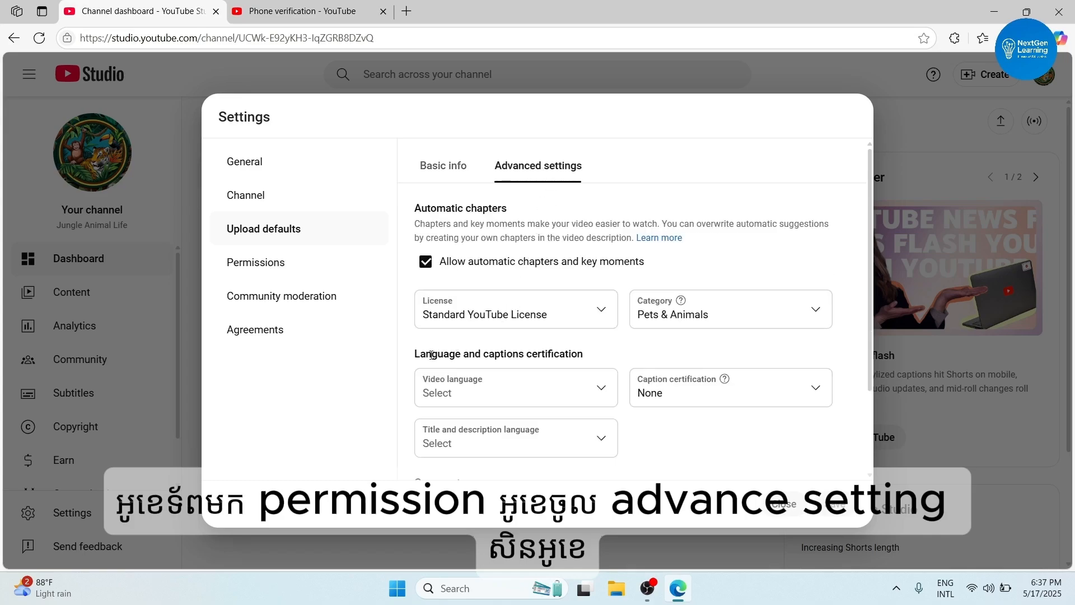
scroll(612, 334, down, 1)
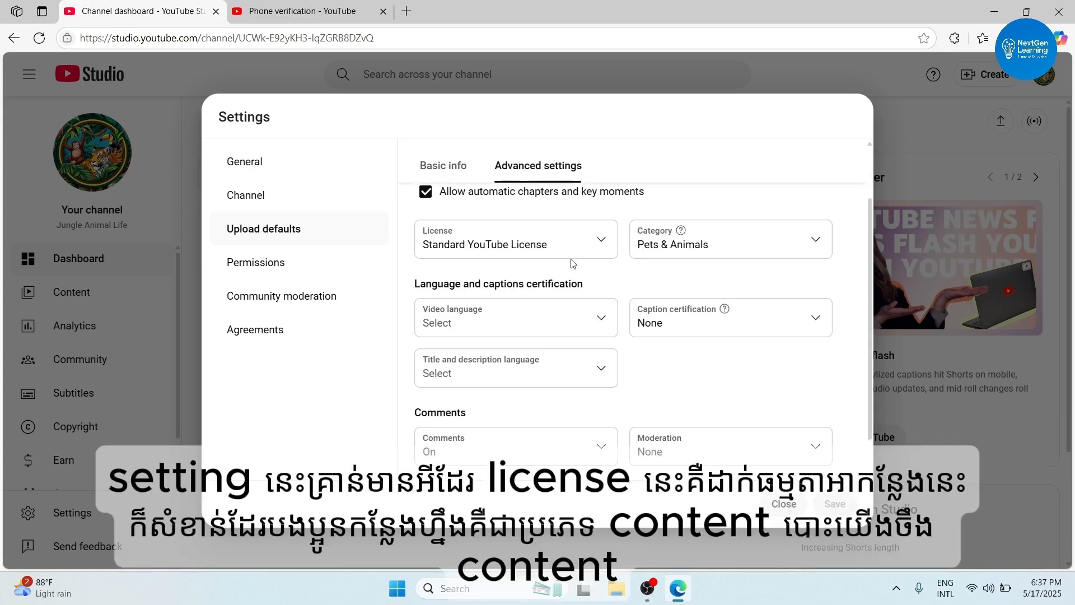
click(582, 240)
click(585, 238)
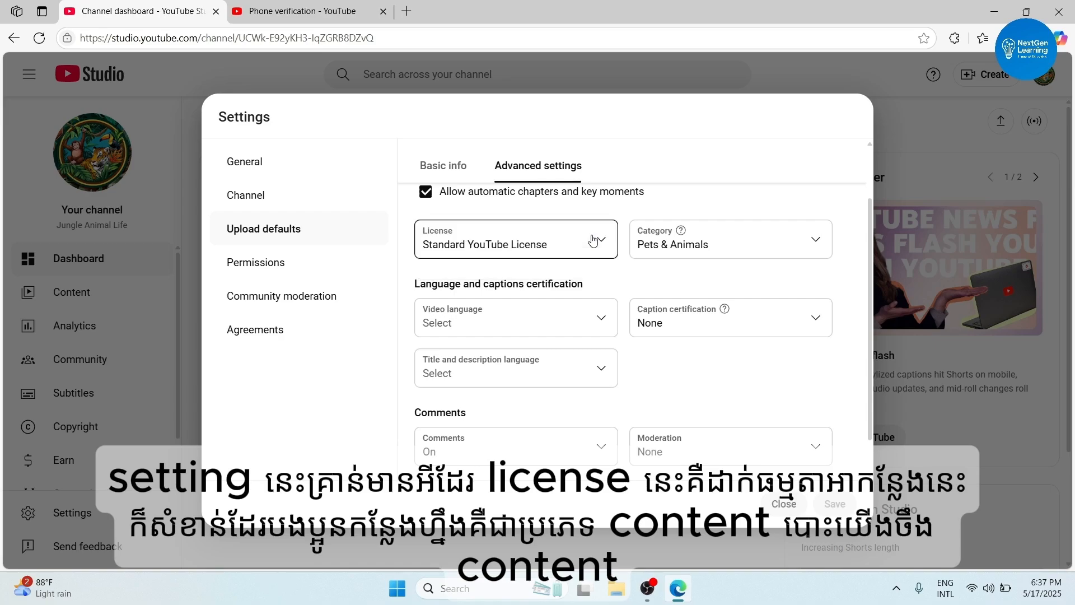
- Look through the available video categories in the upload defaults and close the list without changing the selection
click(681, 243)
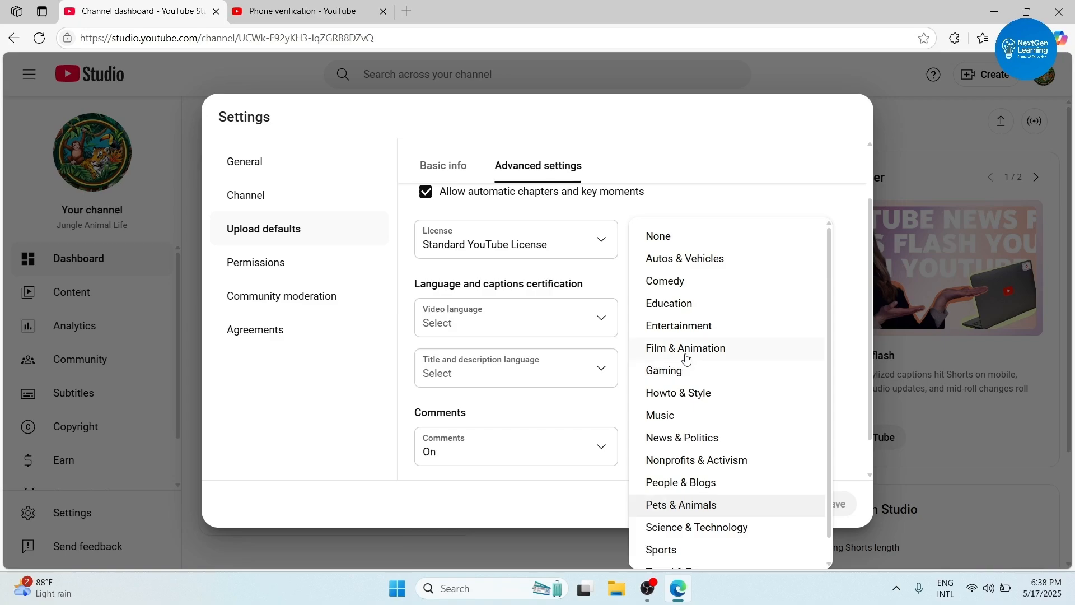
scroll(674, 500, down, 1)
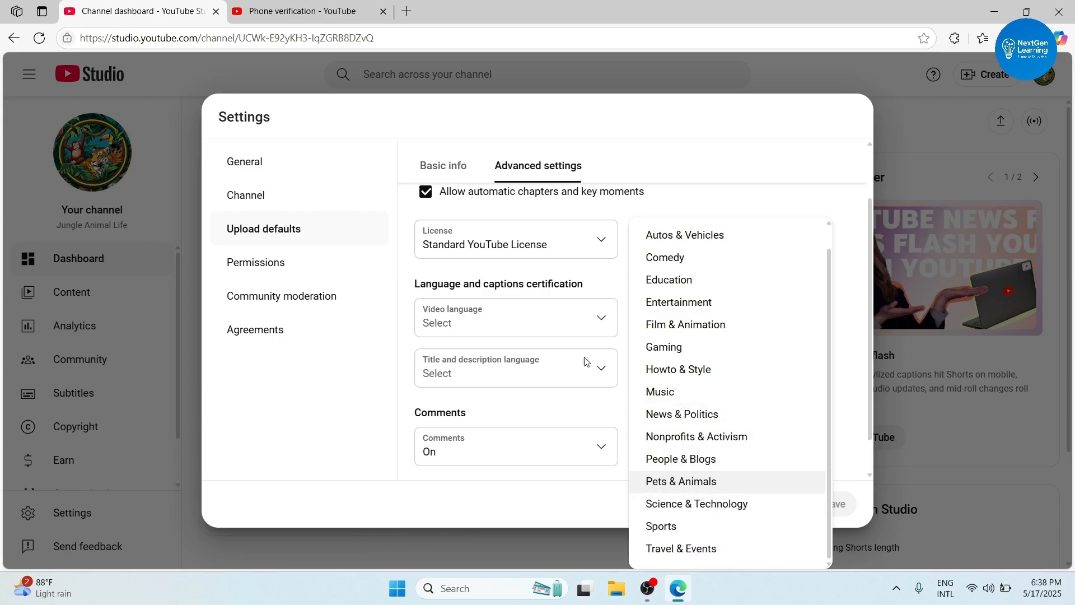
scroll(761, 395, up, 1)
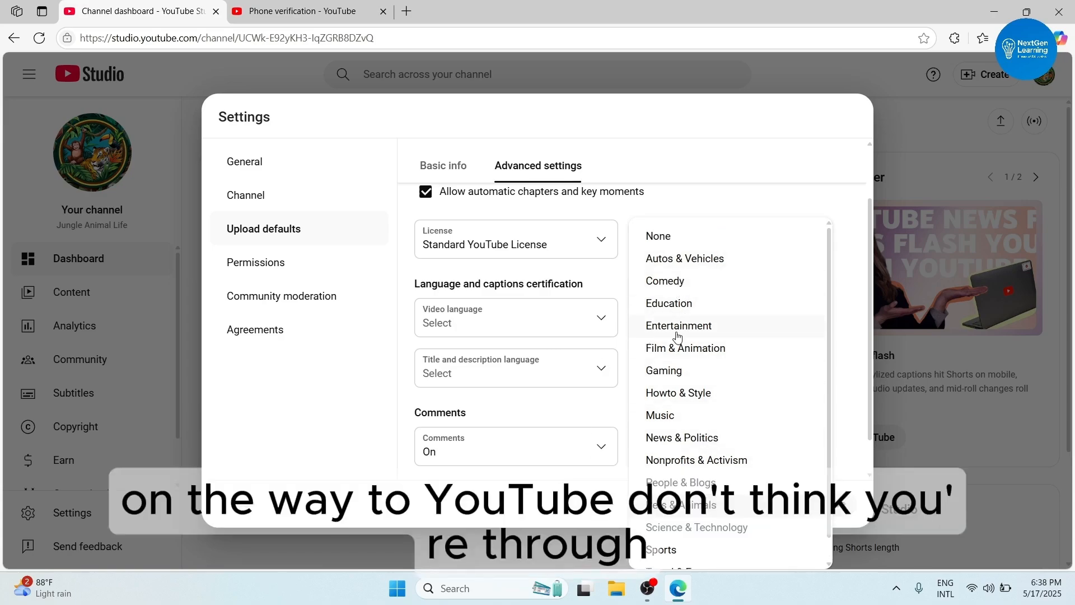
click(845, 365)
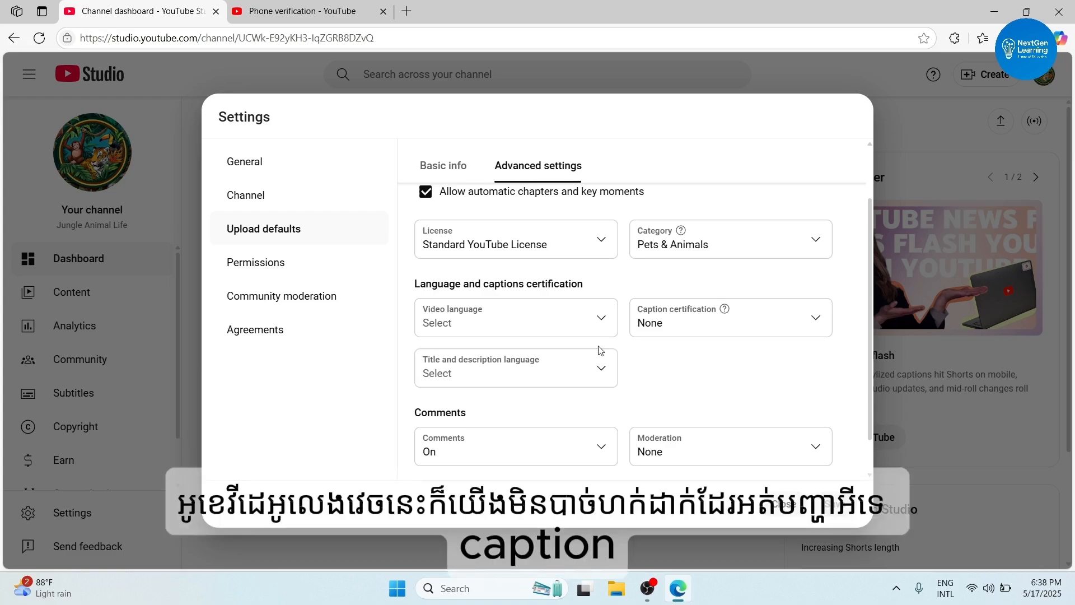
- Check the video language choices and the caption certification options, keeping the certification at None
click(602, 319)
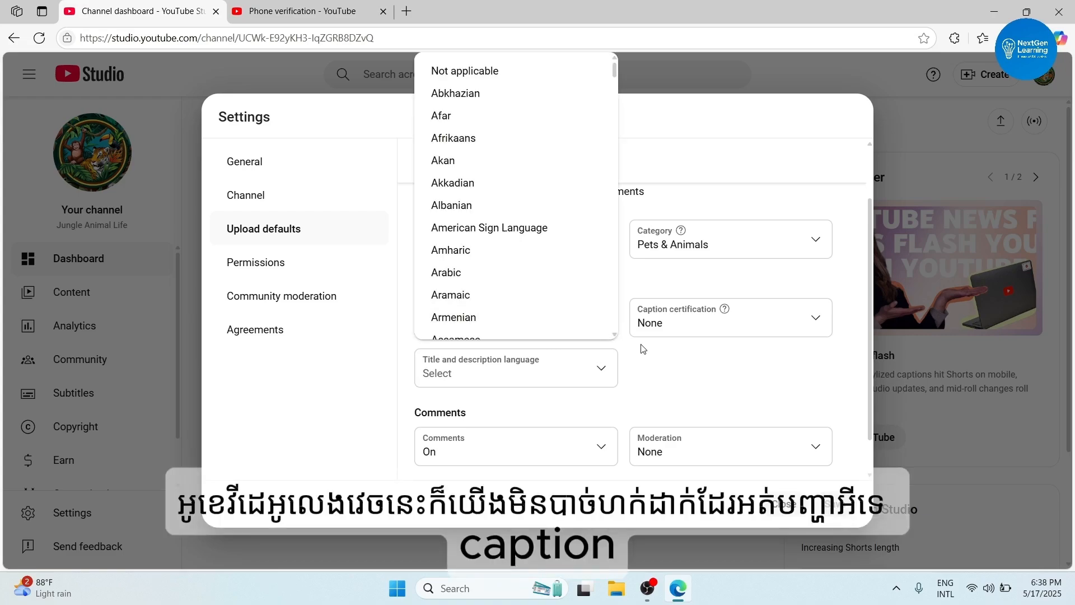
click(654, 357)
click(760, 330)
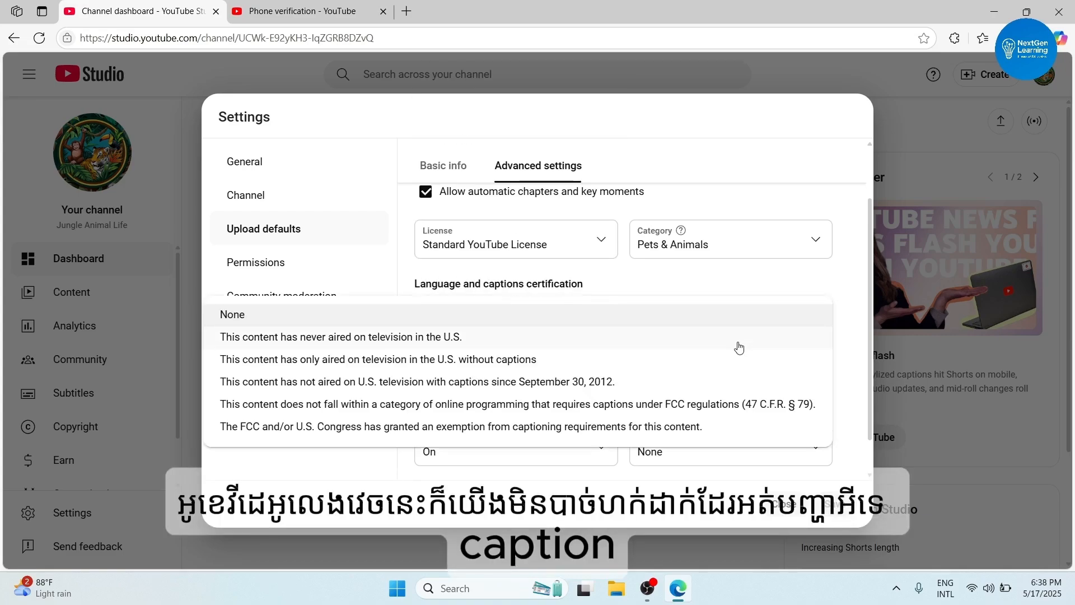
click(332, 318)
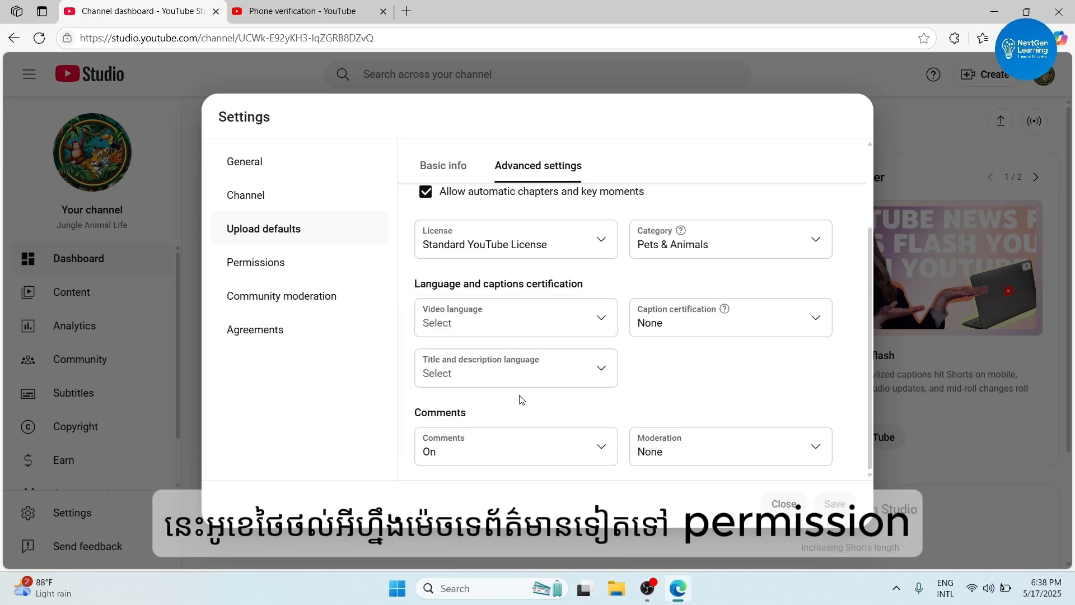
- Review the comment settings in the upload defaults and check the moderation options without changing them
scroll(521, 399, down, 1)
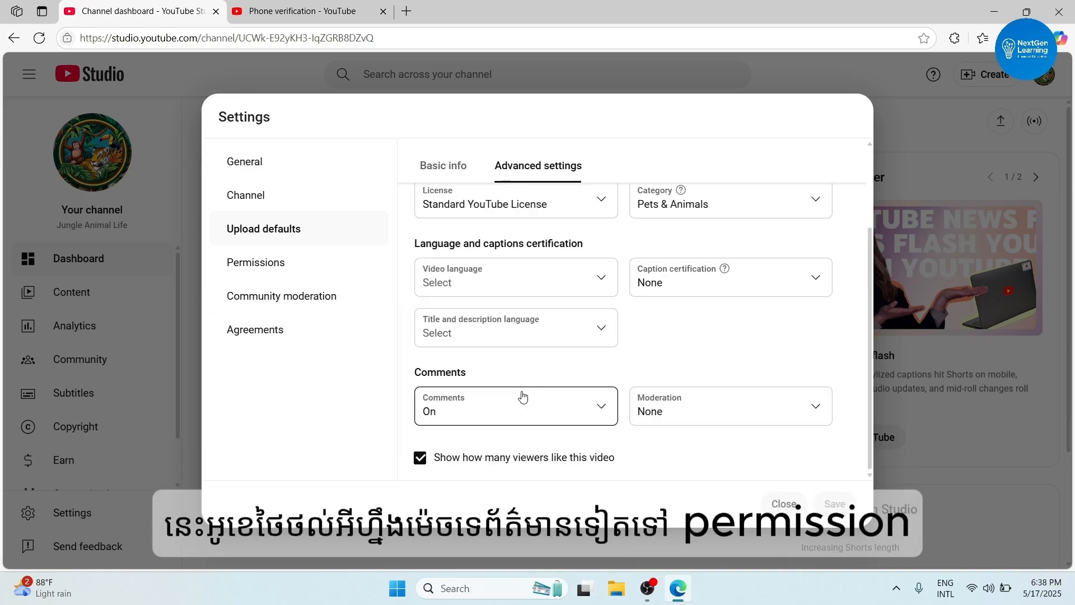
click(690, 417)
click(686, 365)
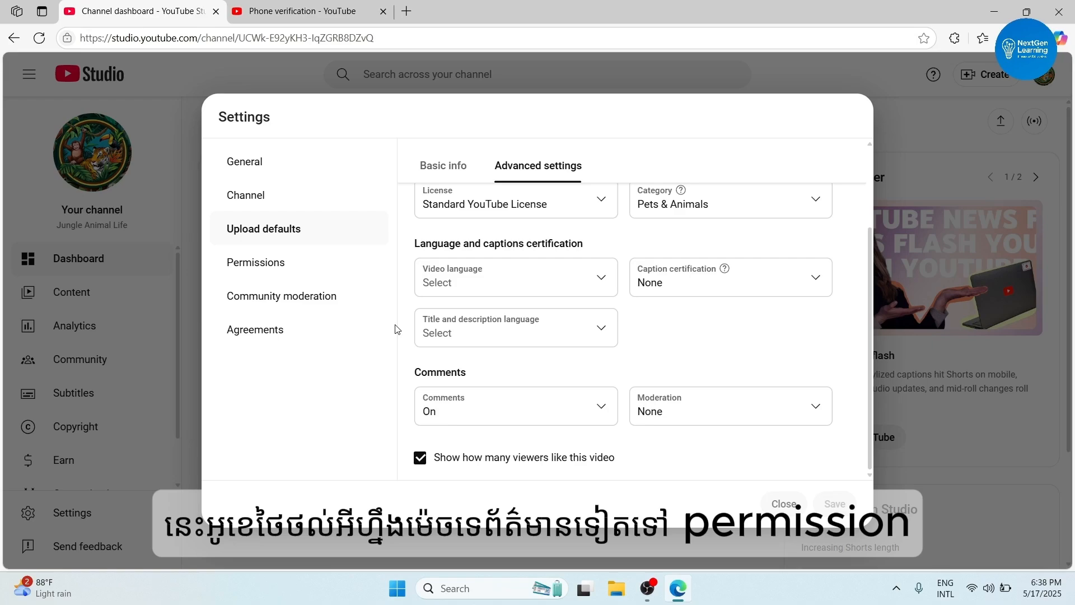
- Open the channel permissions, check what the Owner role allows and open the email entry of a new invitation
click(282, 267)
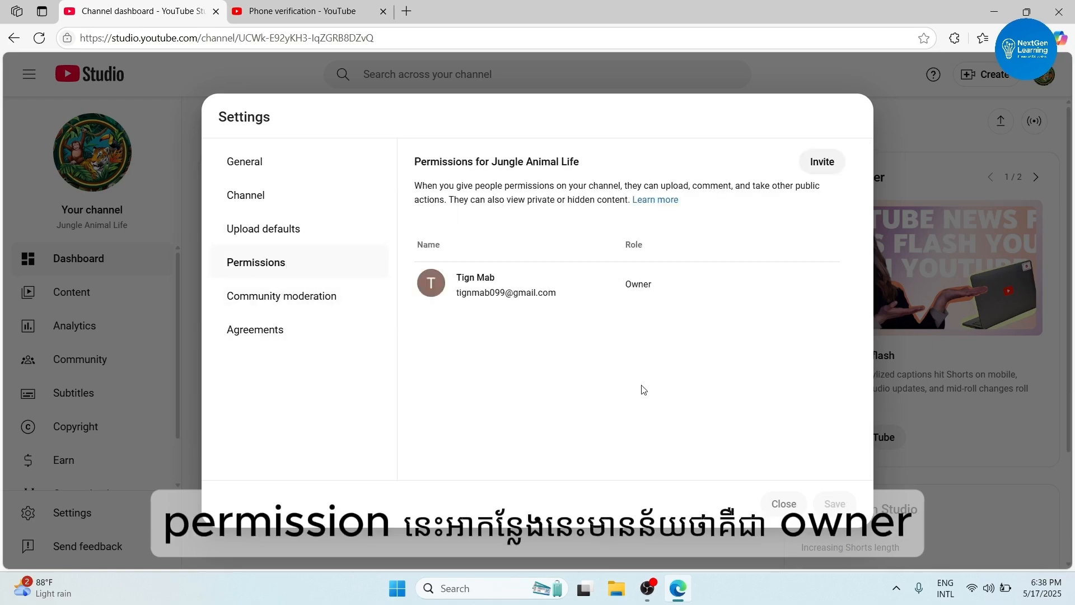
mouse_move(639, 286)
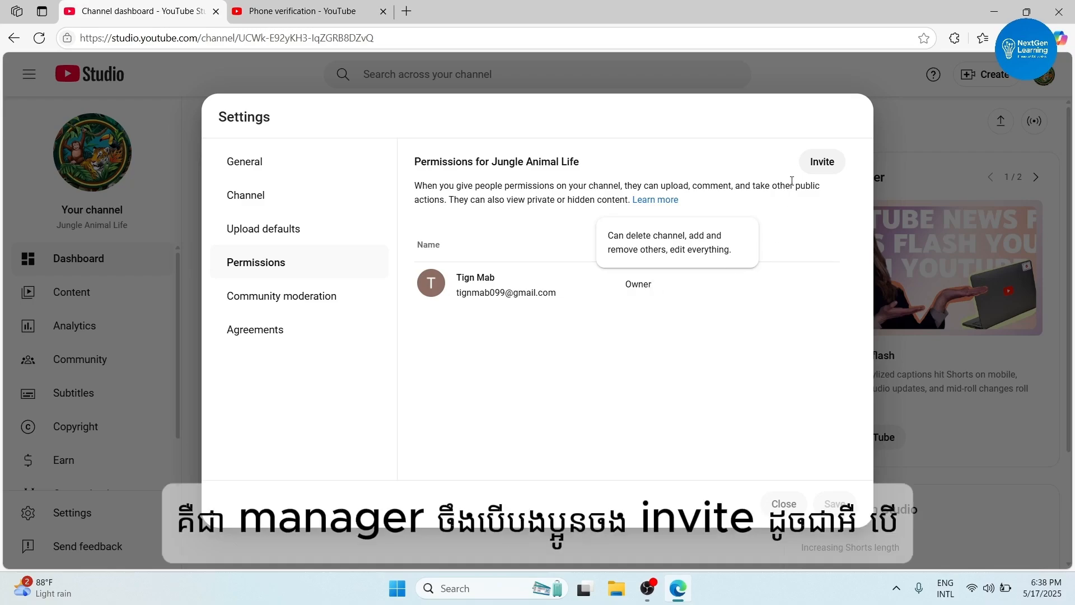
click(806, 170)
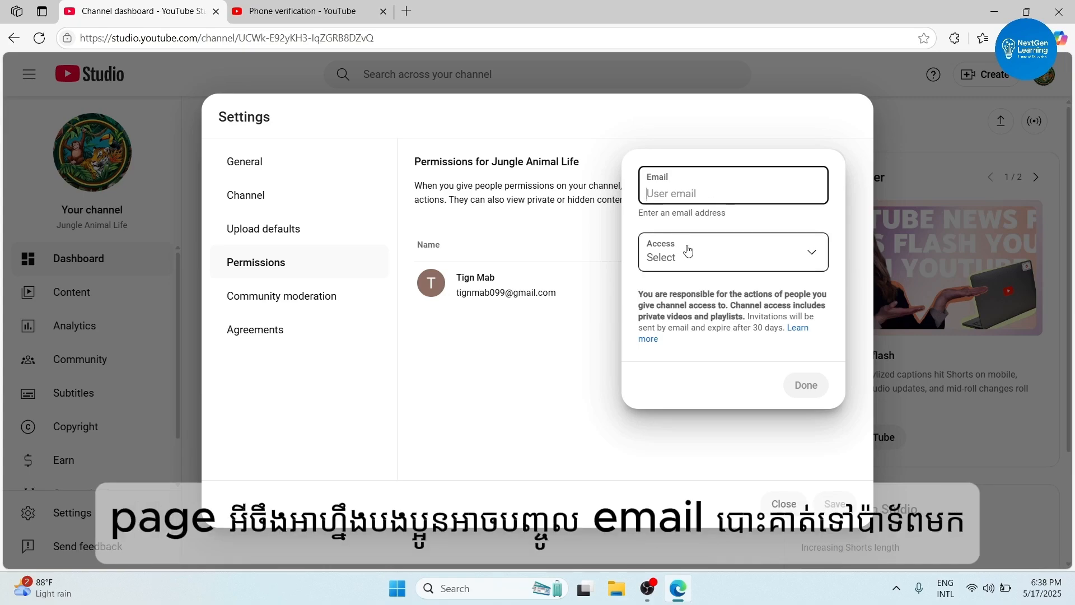
click(673, 190)
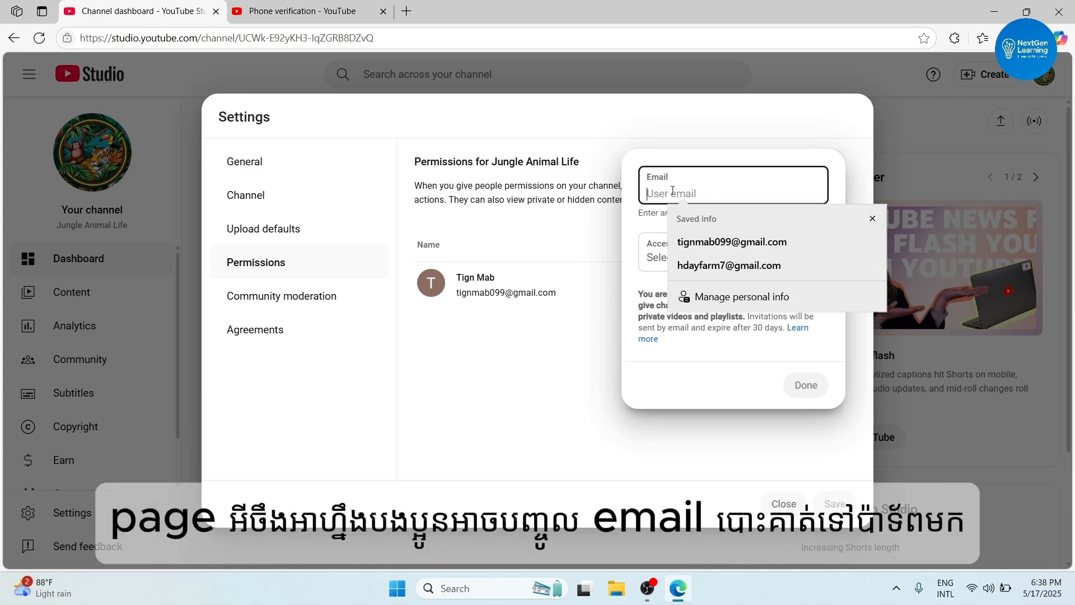
- Read through the access levels an invited person can receive, from Manager to Viewer (limited), and dismiss the invitation
click(653, 257)
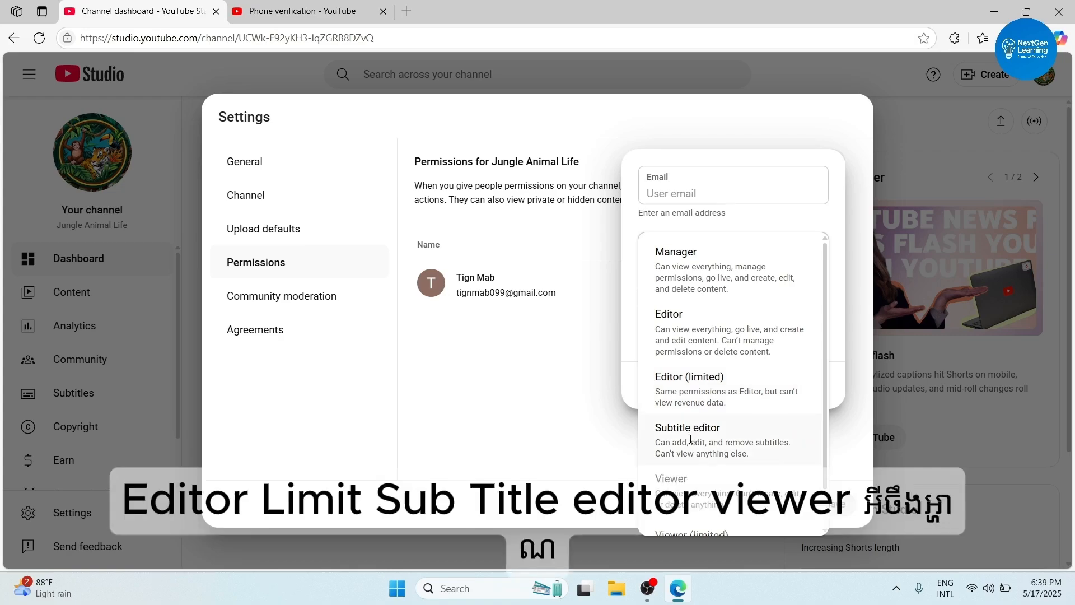
scroll(711, 442, down, 1)
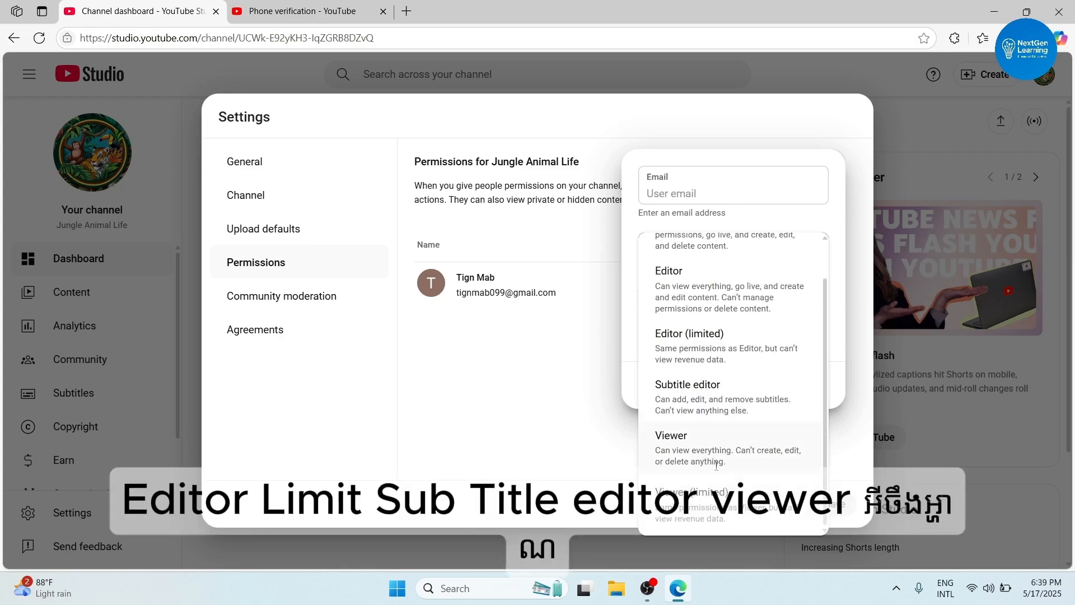
scroll(688, 371, up, 1)
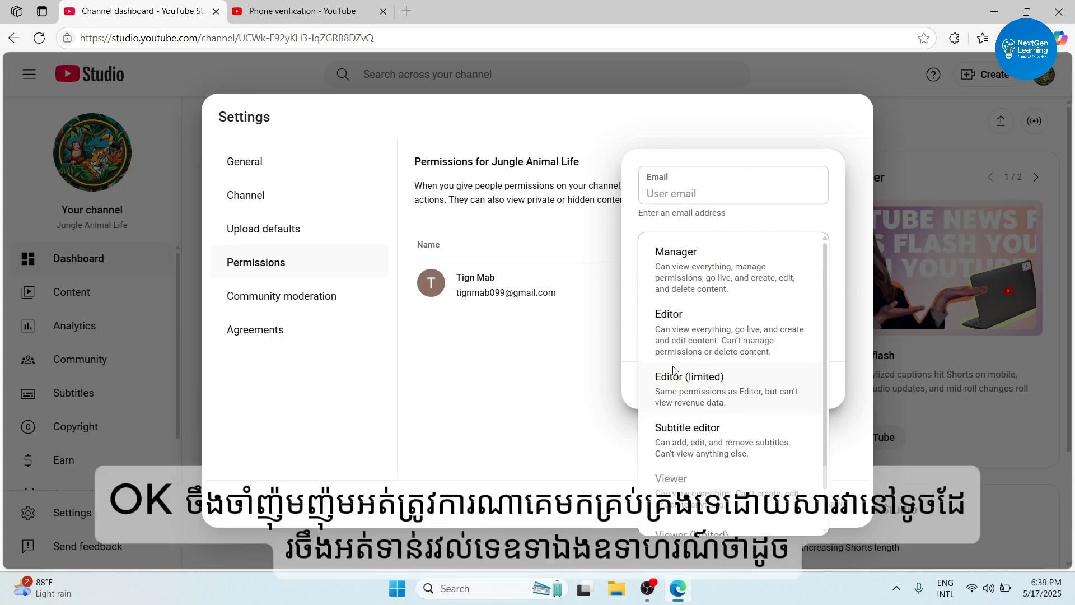
click(554, 386)
click(537, 400)
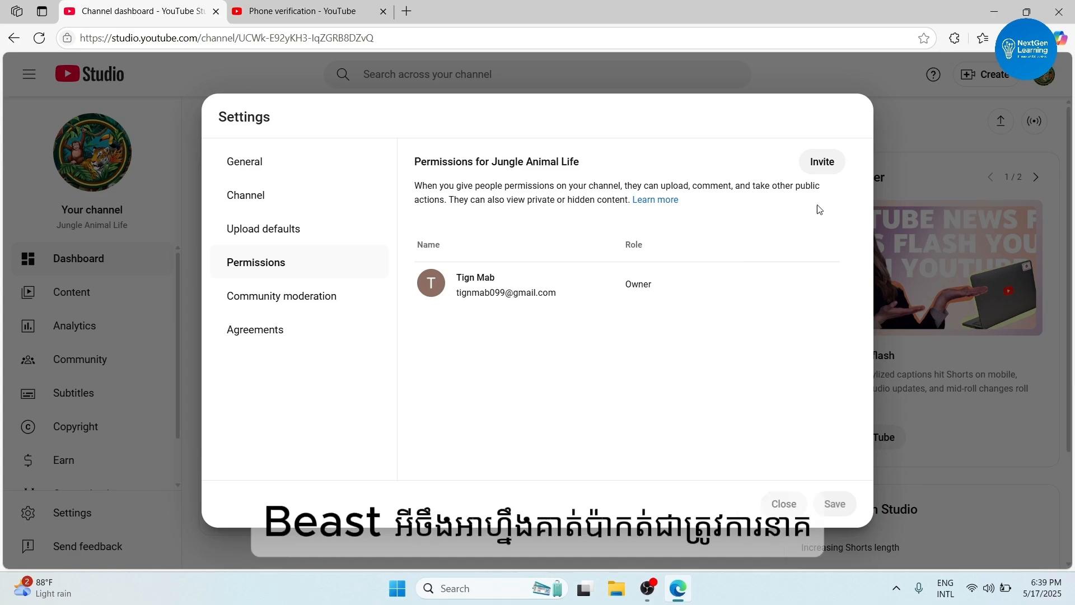
- Reopen the invitation form, examine the Manager access level and close the form without inviting anyone
click(822, 163)
click(719, 246)
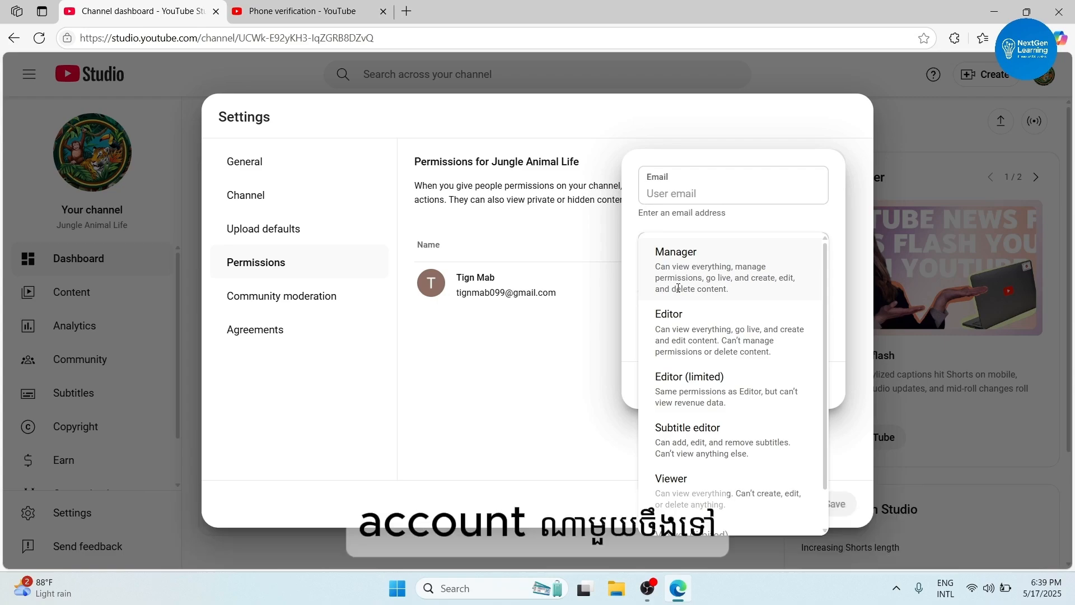
click(552, 373)
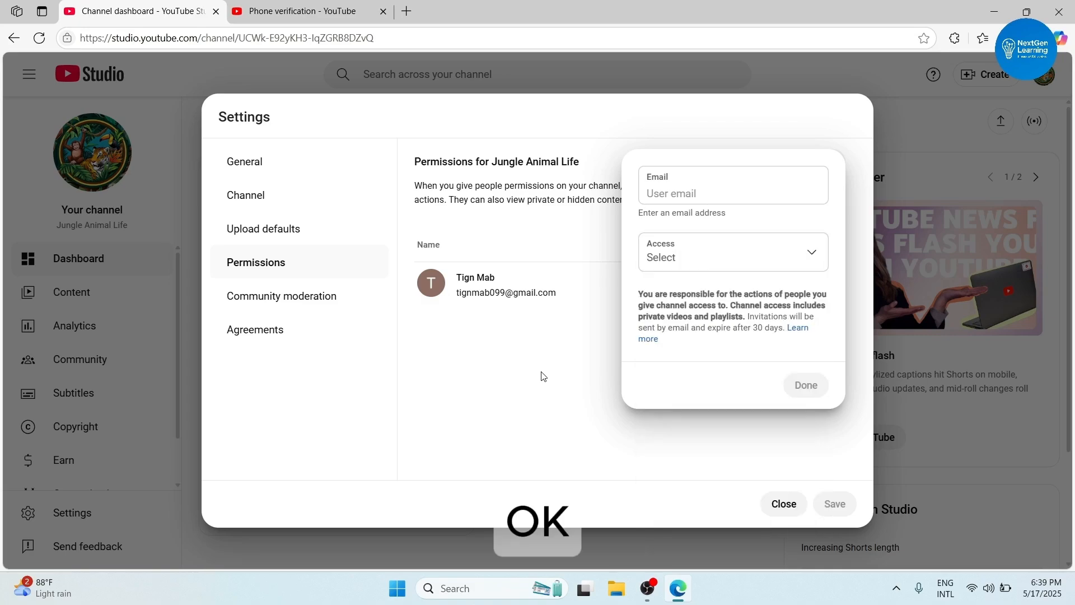
click(513, 358)
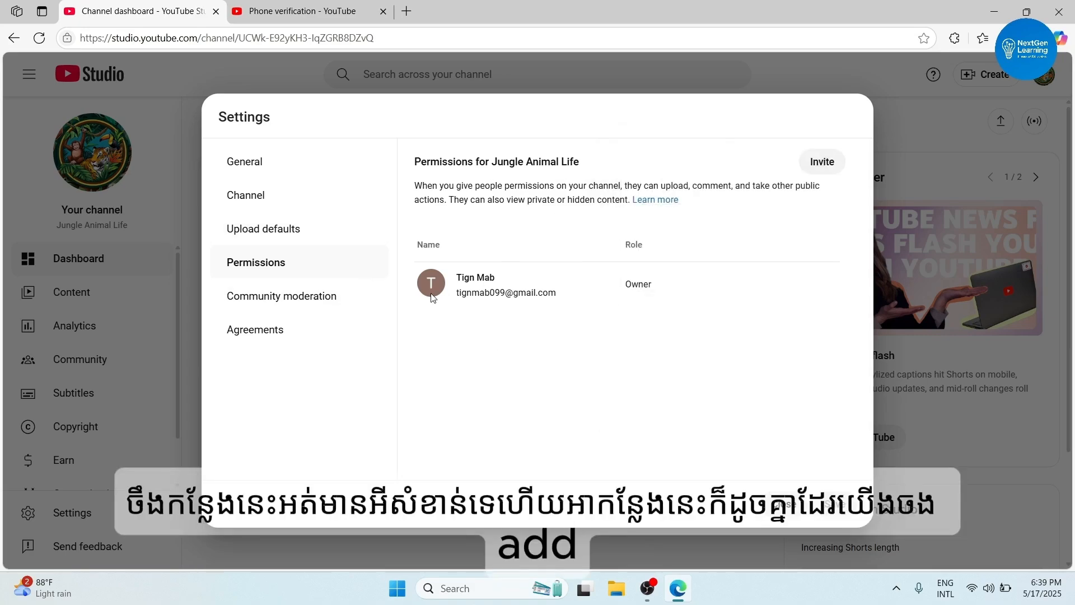
- Open community moderation and examine the managing and standard moderator fields, glancing at the moderation defaults
click(304, 299)
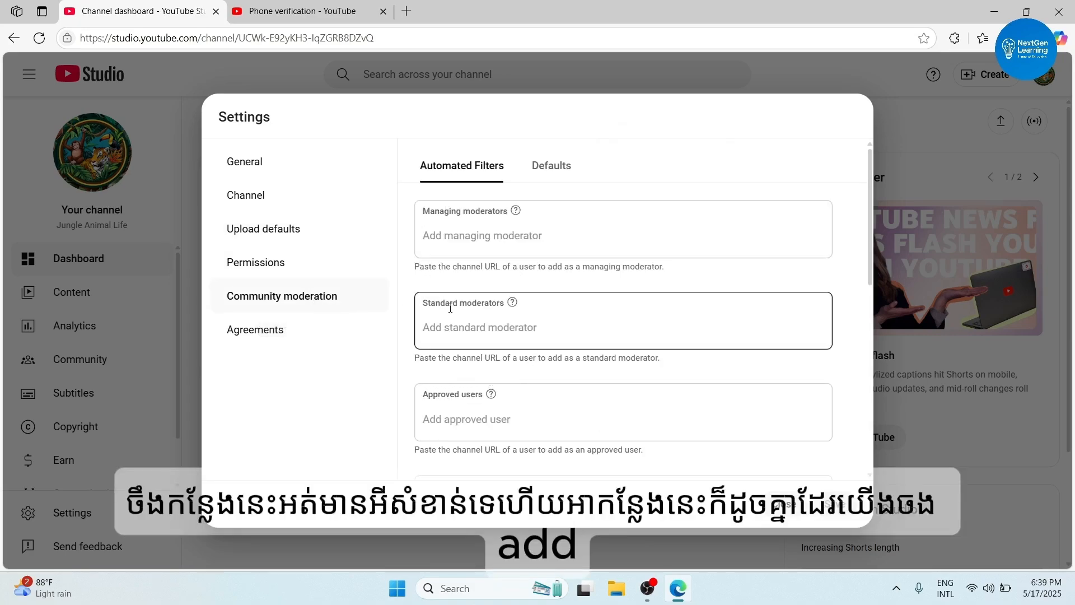
click(450, 240)
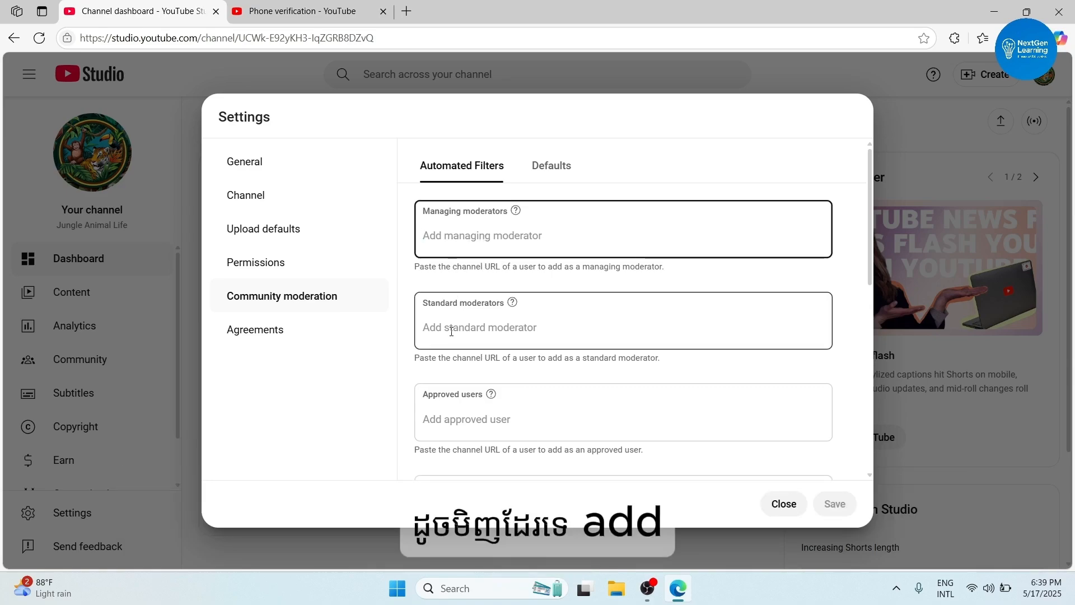
click(452, 331)
click(453, 238)
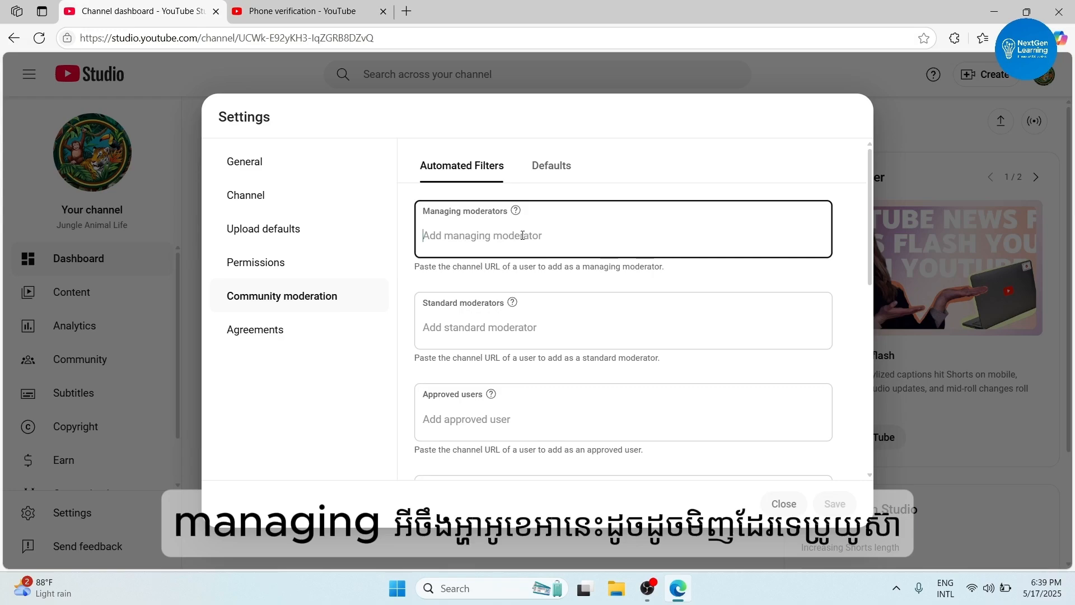
click(551, 166)
click(458, 169)
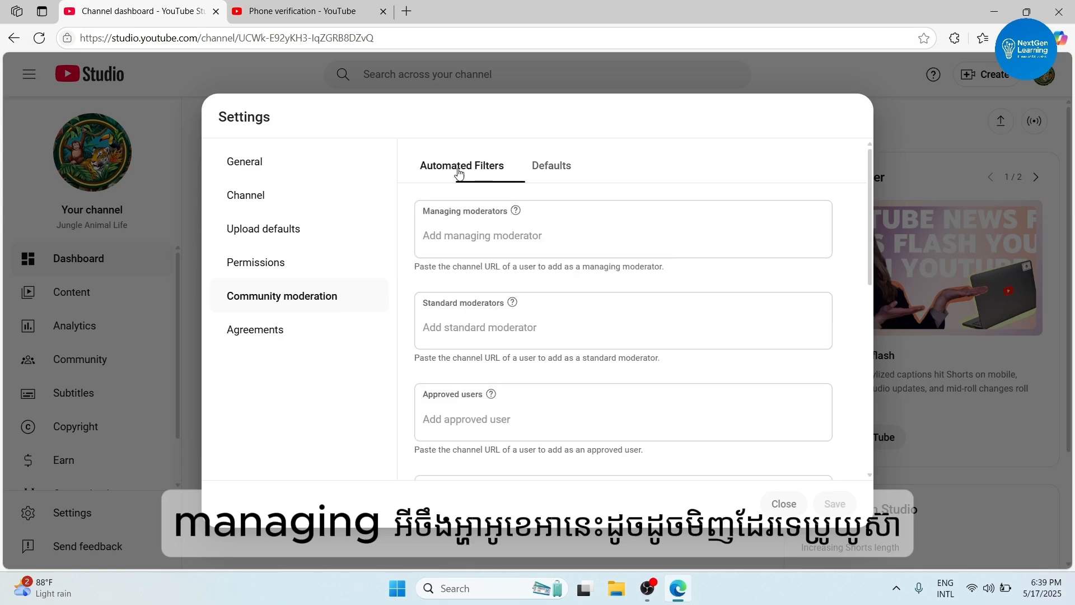
click(463, 235)
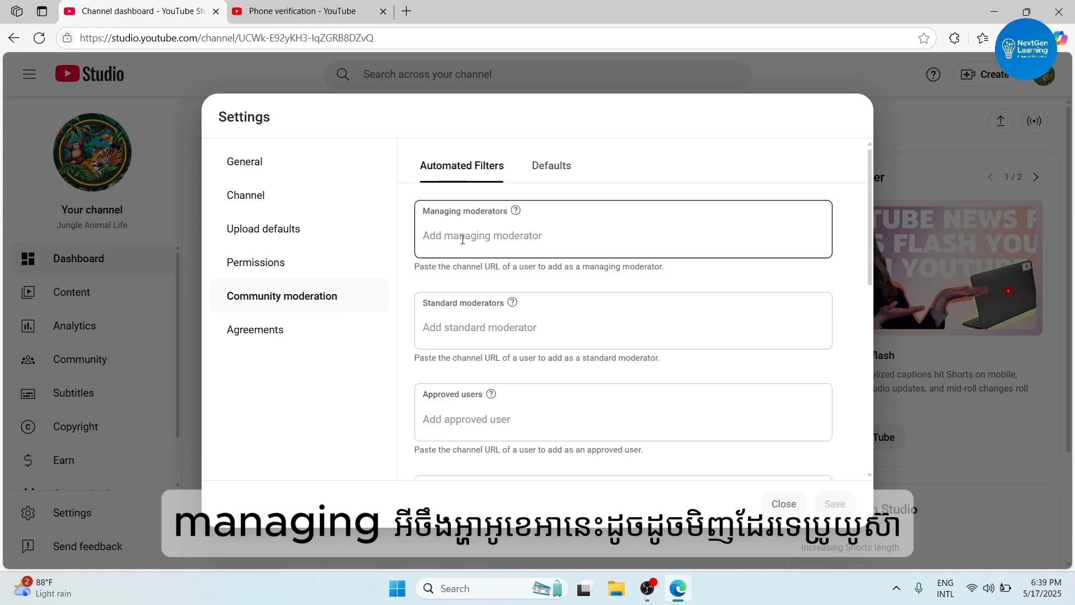
click(462, 315)
- Examine the approved users and hidden users fields of the automated filters without adding any channel
scroll(463, 314, down, 2)
click(464, 277)
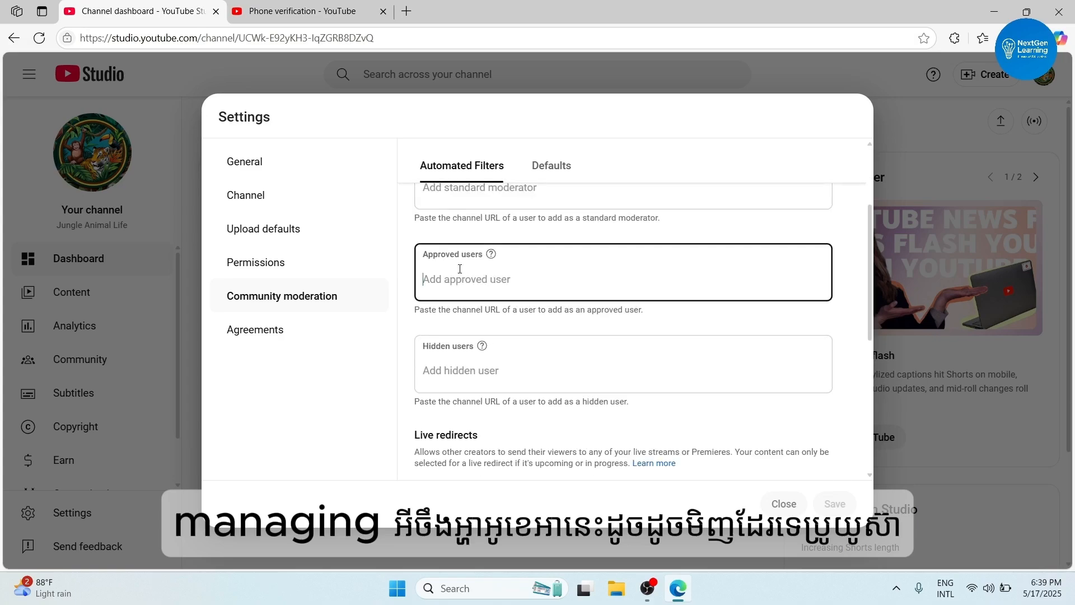
click(471, 372)
scroll(461, 341, down, 1)
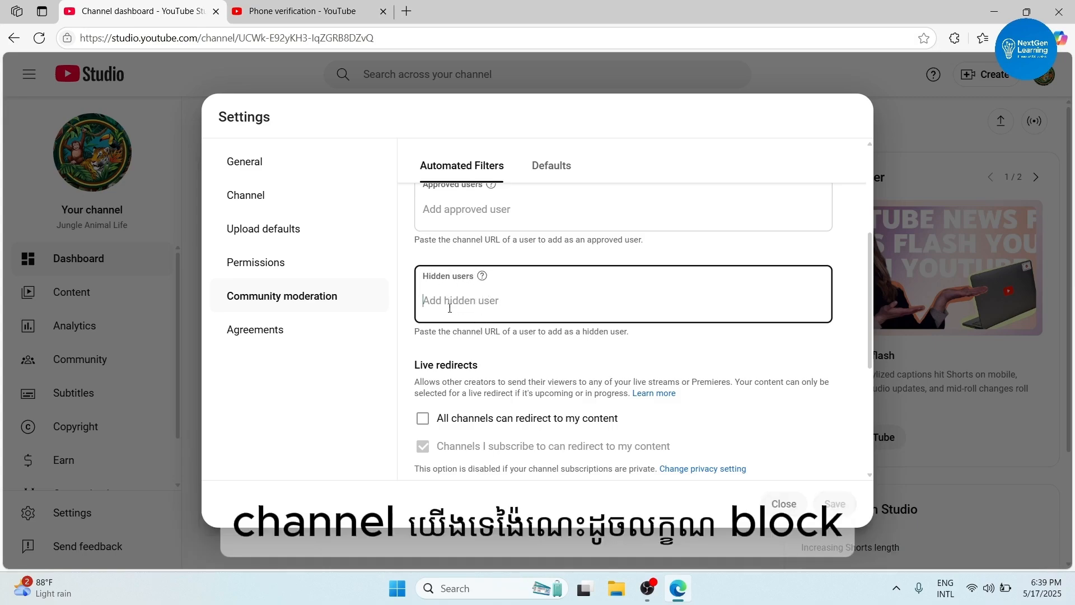
scroll(449, 308, down, 1)
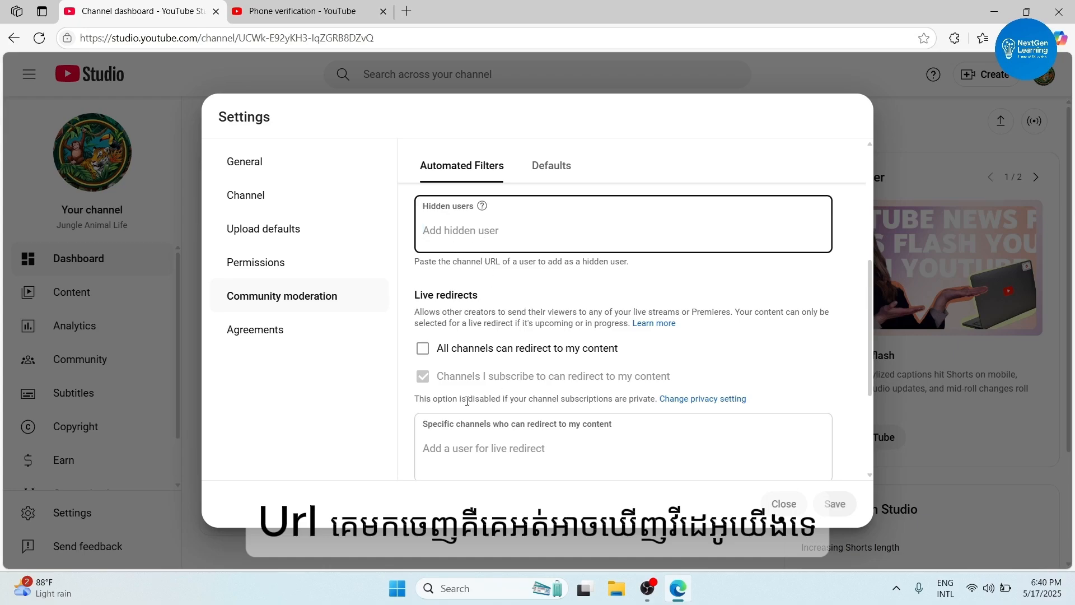
- Review the blocked words field, the link blocking option and the field for specific channels allowed to redirect to the content
scroll(428, 372, down, 2)
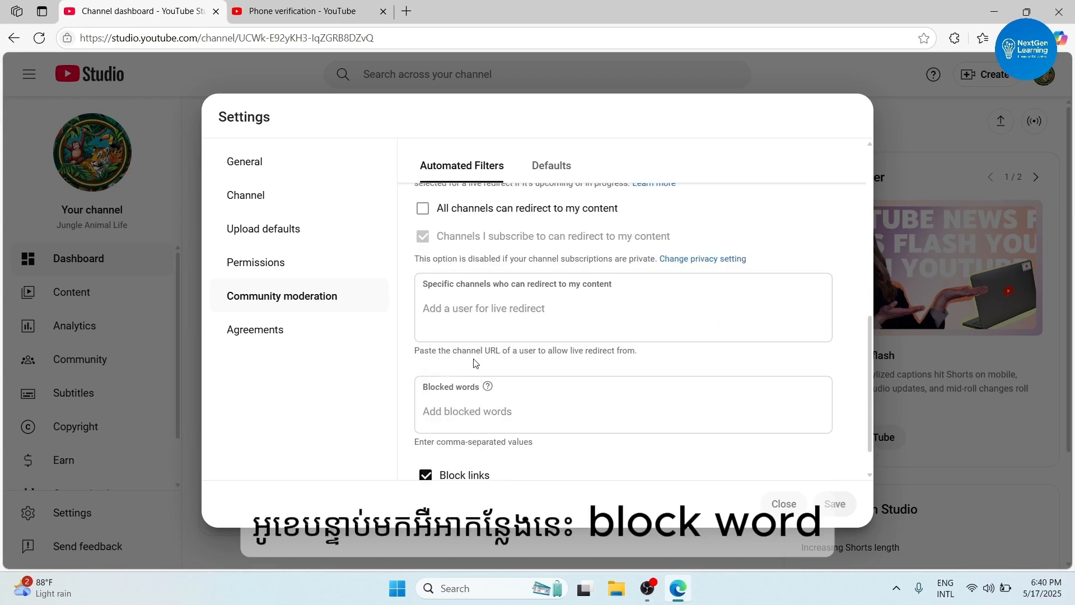
scroll(474, 364, down, 1)
click(438, 372)
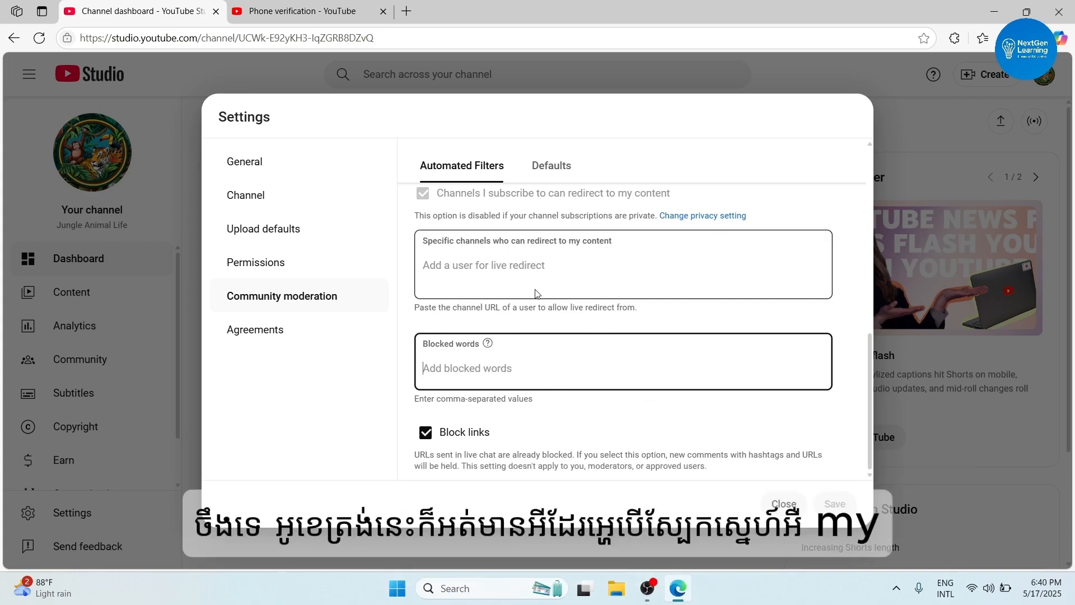
click(468, 275)
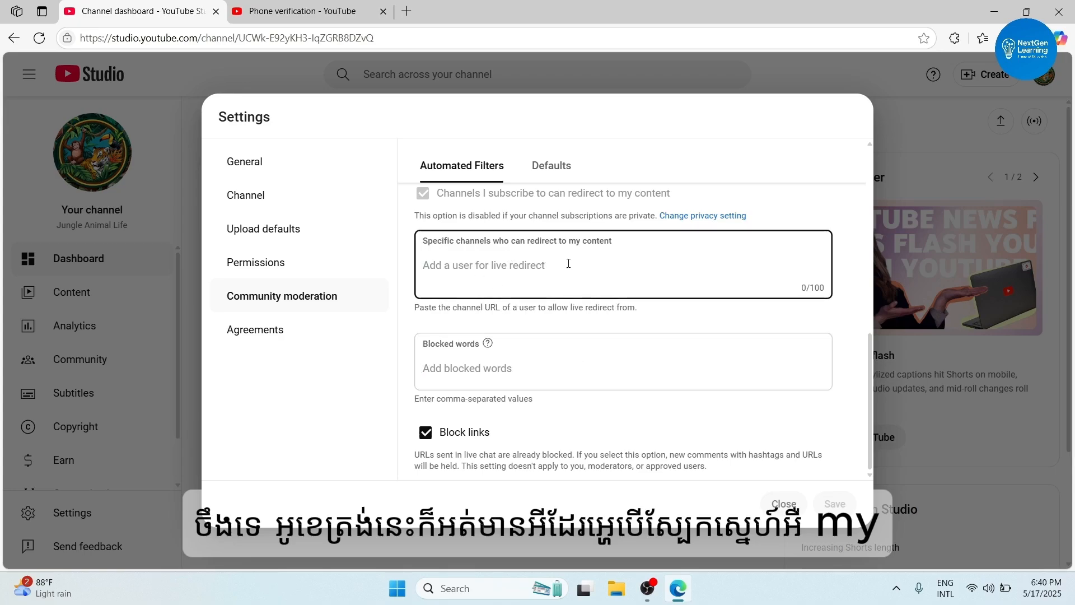
- Open the agreements settings, examine the linked help article on where to find agreements, and return to the channel settings
scroll(583, 261, up, 1)
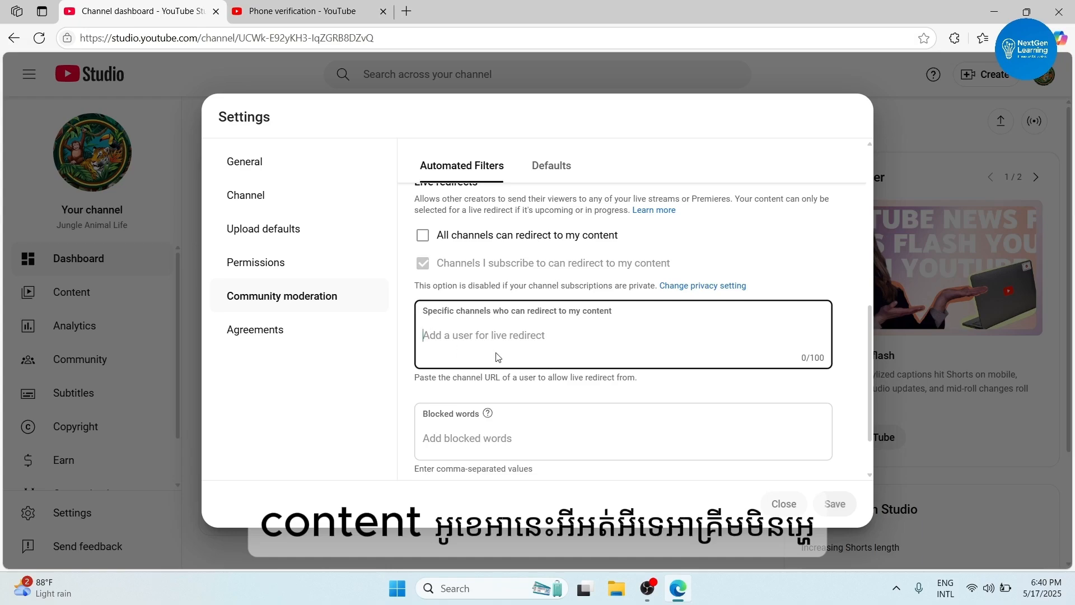
click(278, 332)
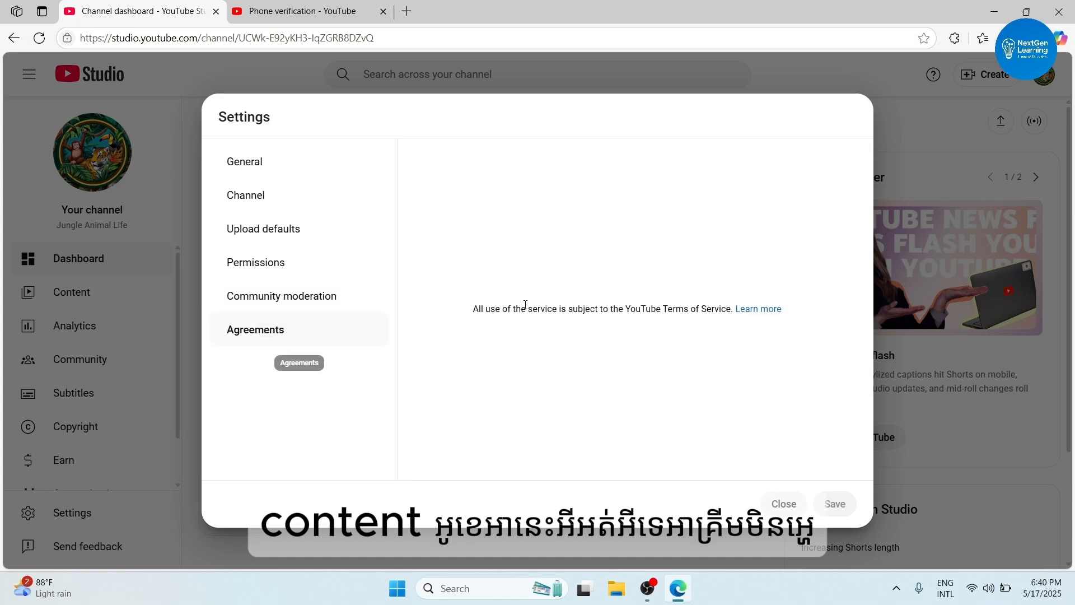
click(759, 309)
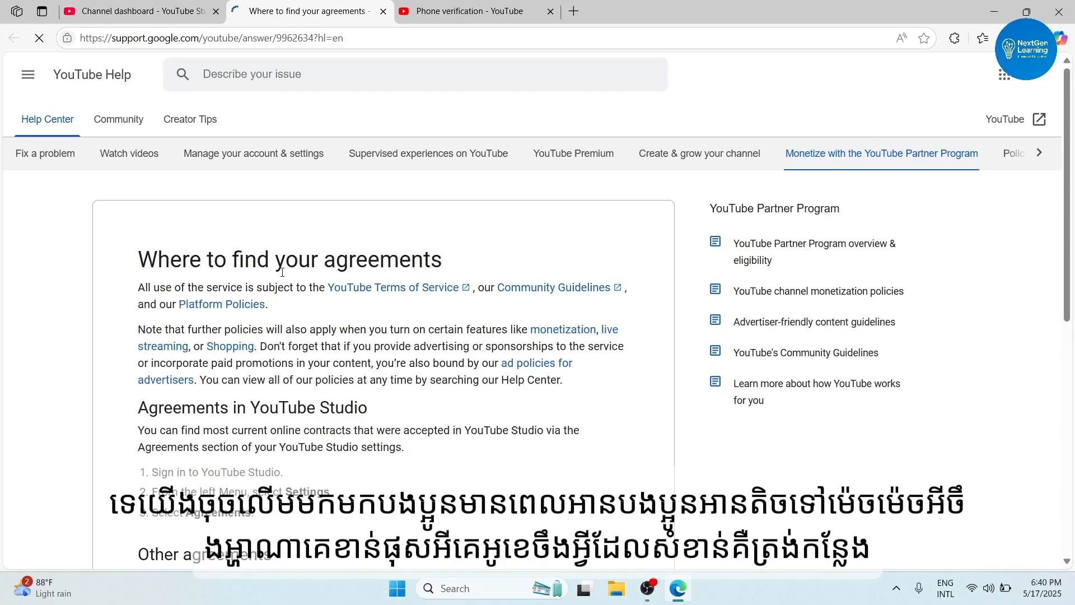
scroll(296, 292, down, 5)
scroll(303, 287, down, 3)
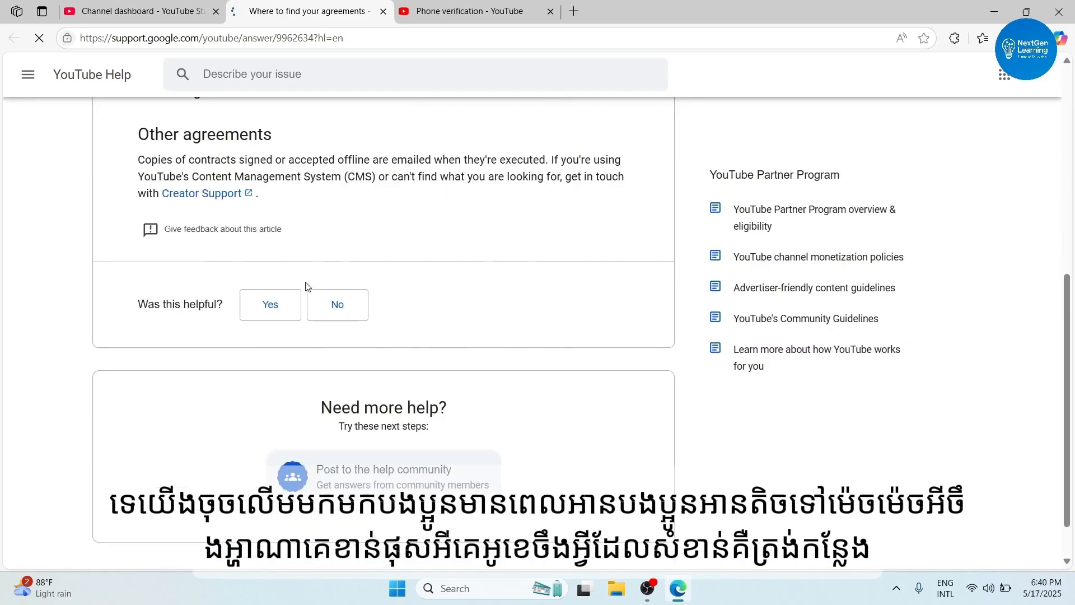
scroll(300, 337, up, 5)
scroll(297, 336, up, 3)
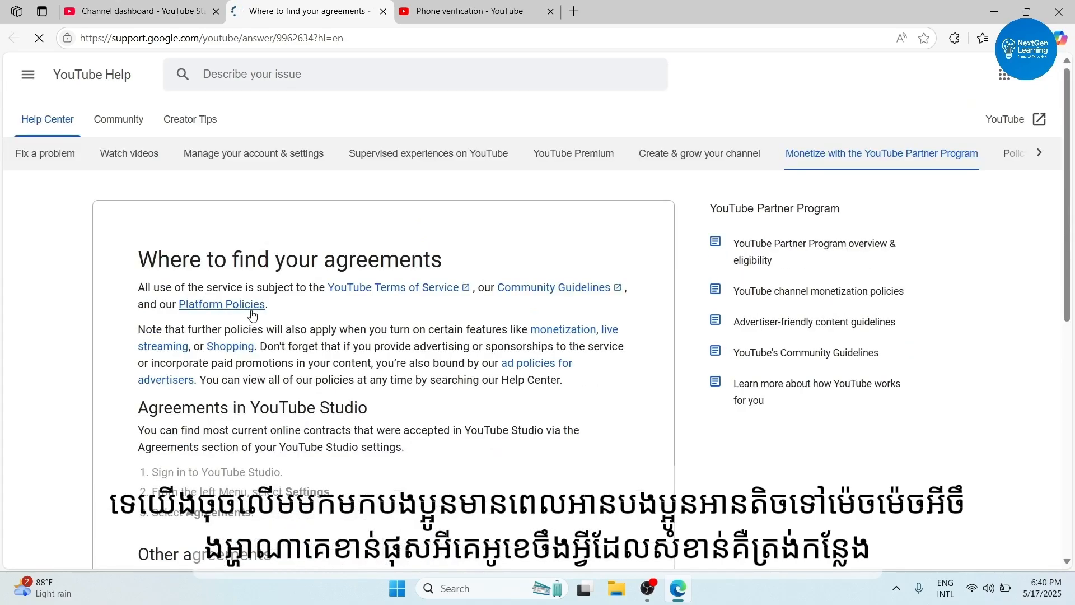
click(112, 8)
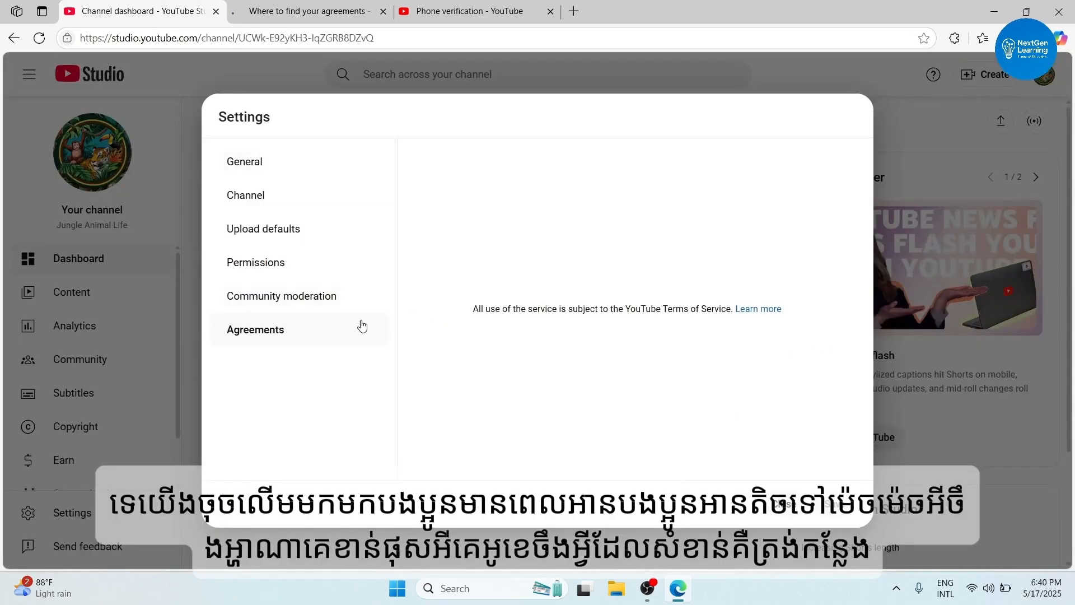
- Review the general currency unit and the channel's basic info and advanced audience settings once more without changing them
click(264, 168)
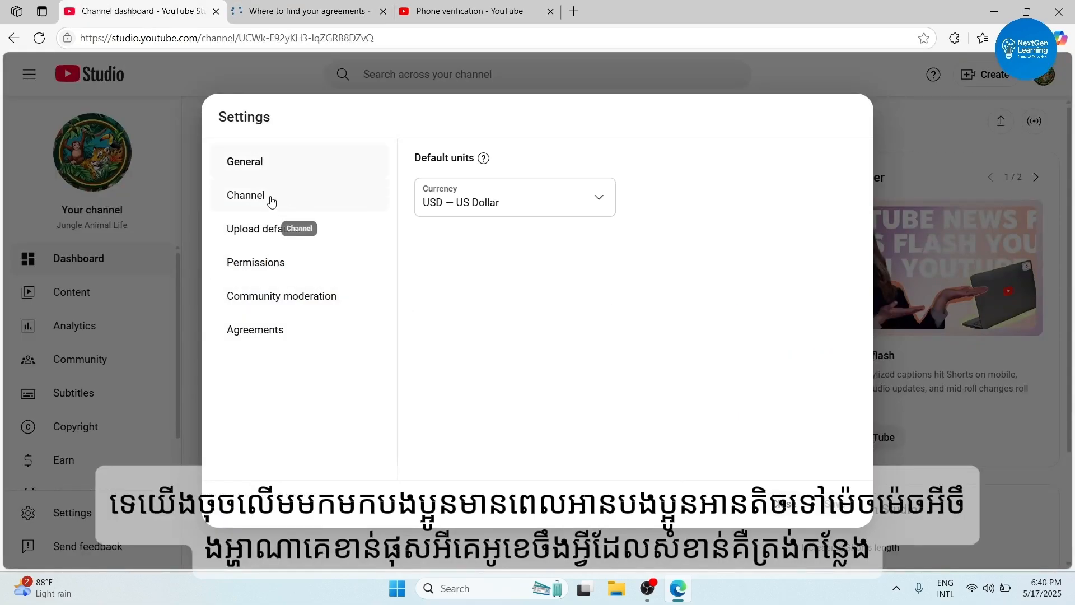
click(272, 201)
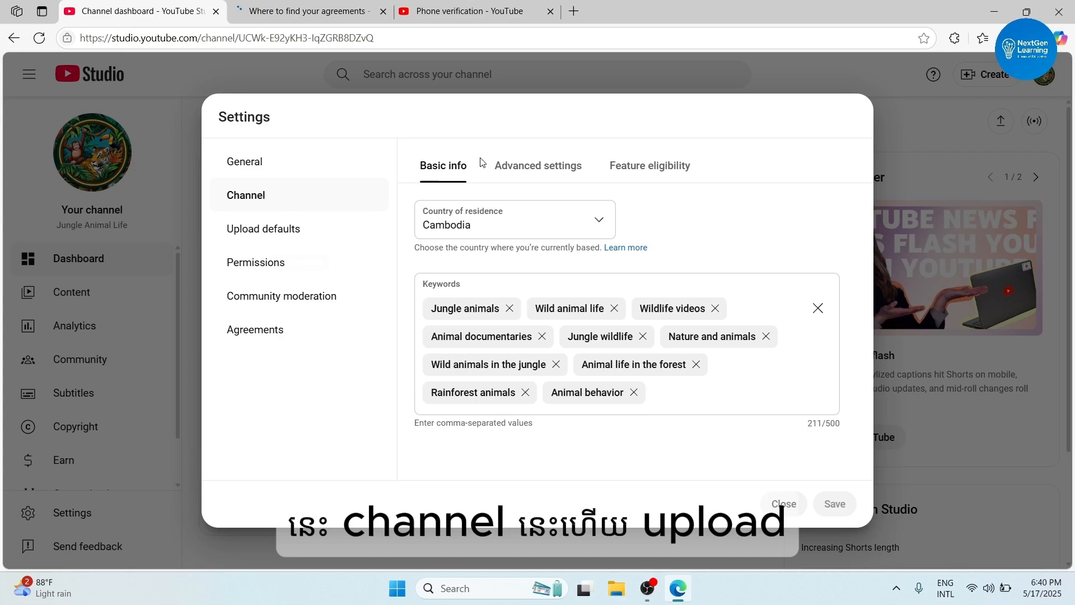
click(280, 230)
click(239, 202)
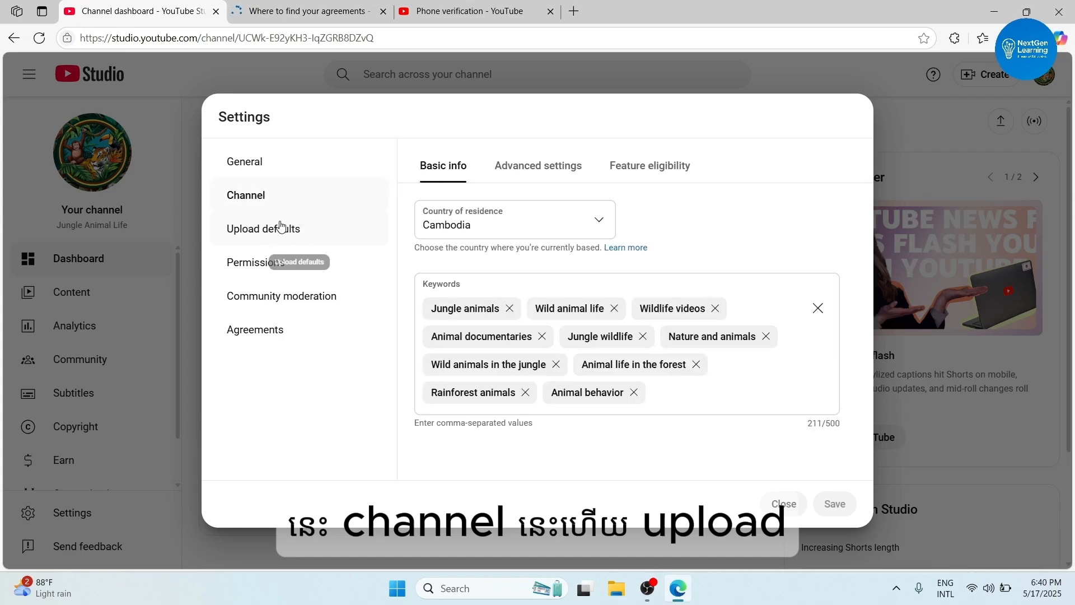
click(513, 171)
click(443, 170)
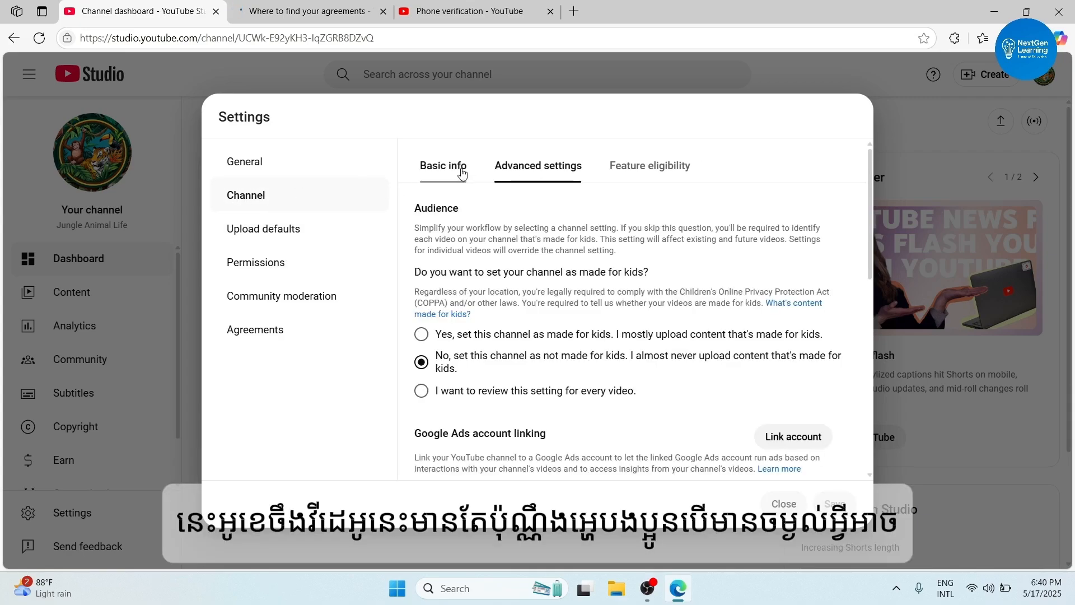